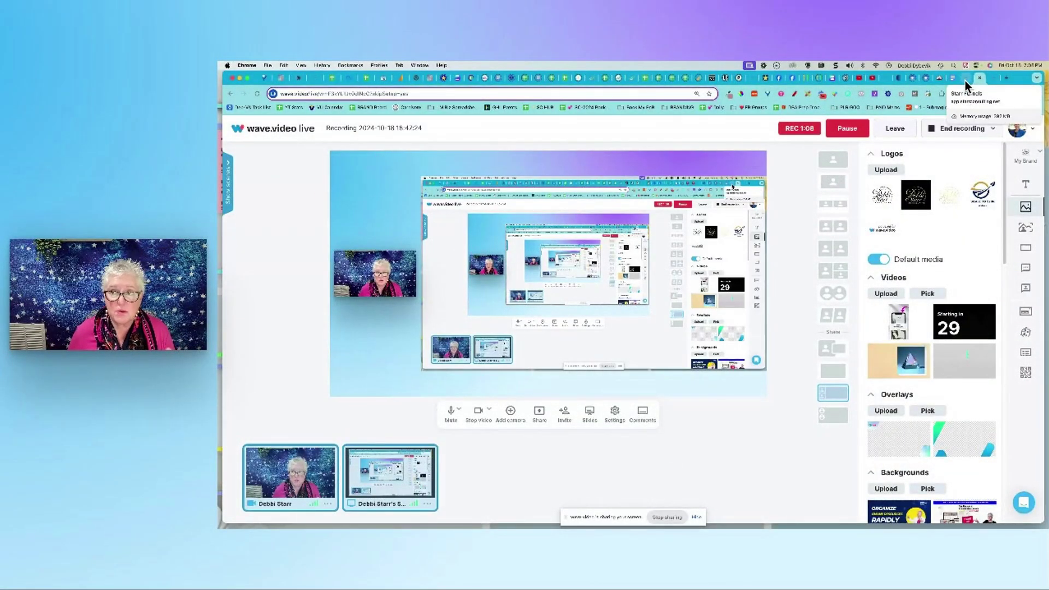
Step: Switch to the HighLevel page builder and assign the custom class printedmoments to the "Tired of figuring everything out on your own?" headline
mouse_move(394, 494)
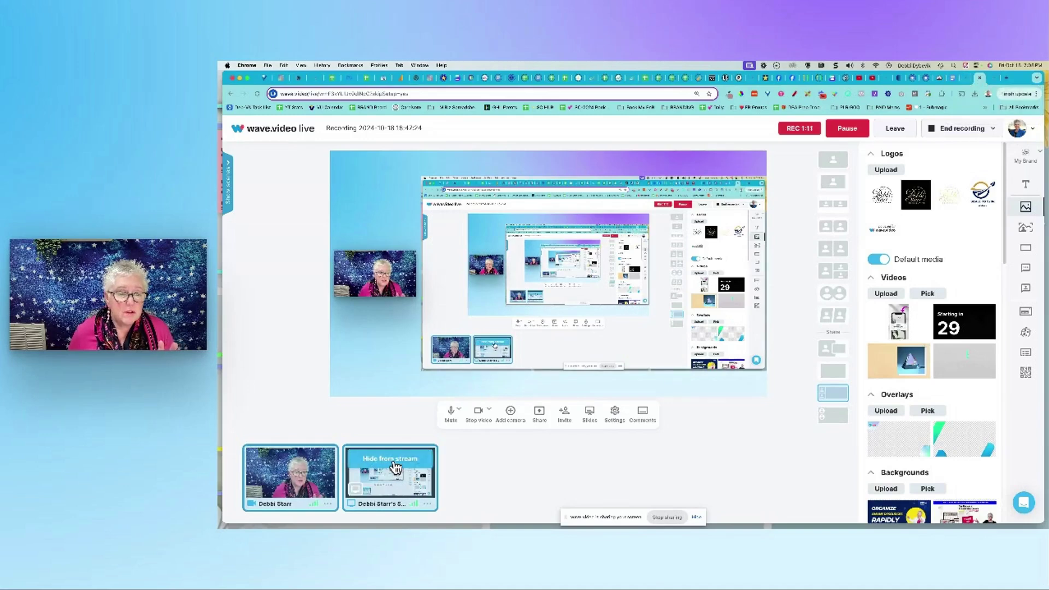
left_click(968, 80)
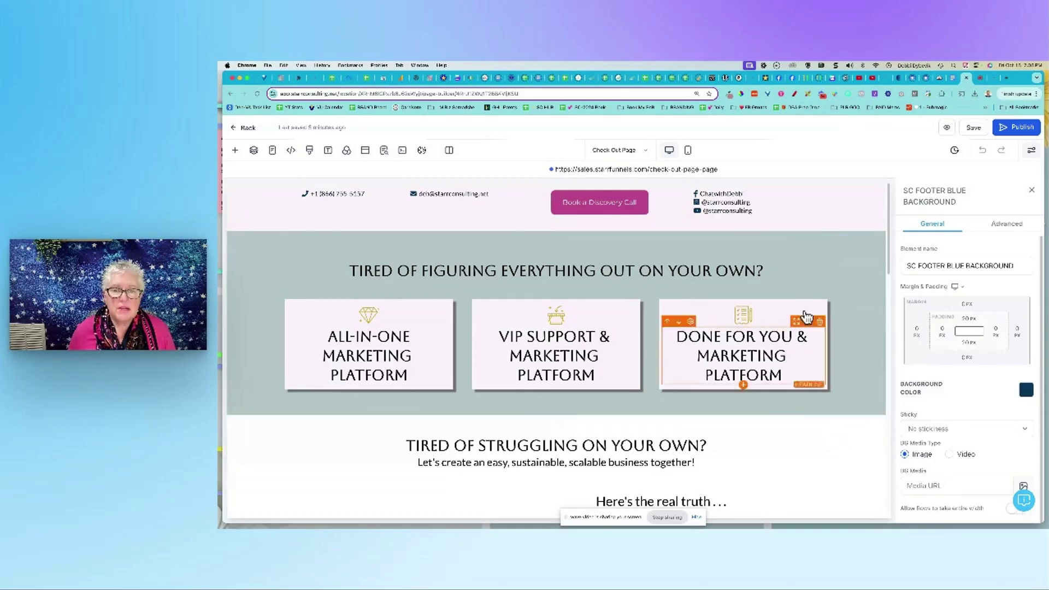
left_click(775, 272)
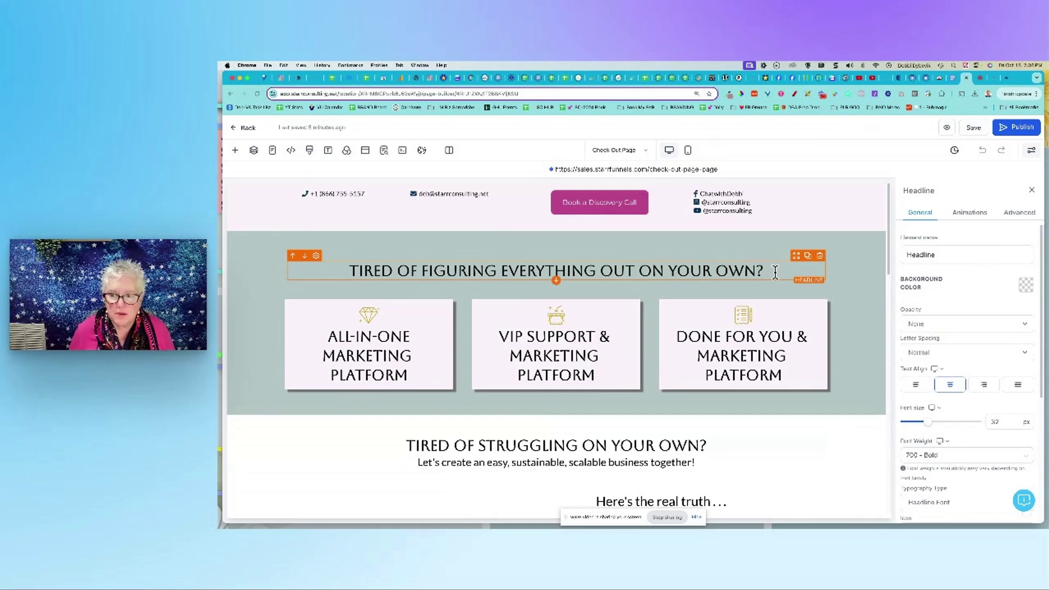
left_click(1018, 213)
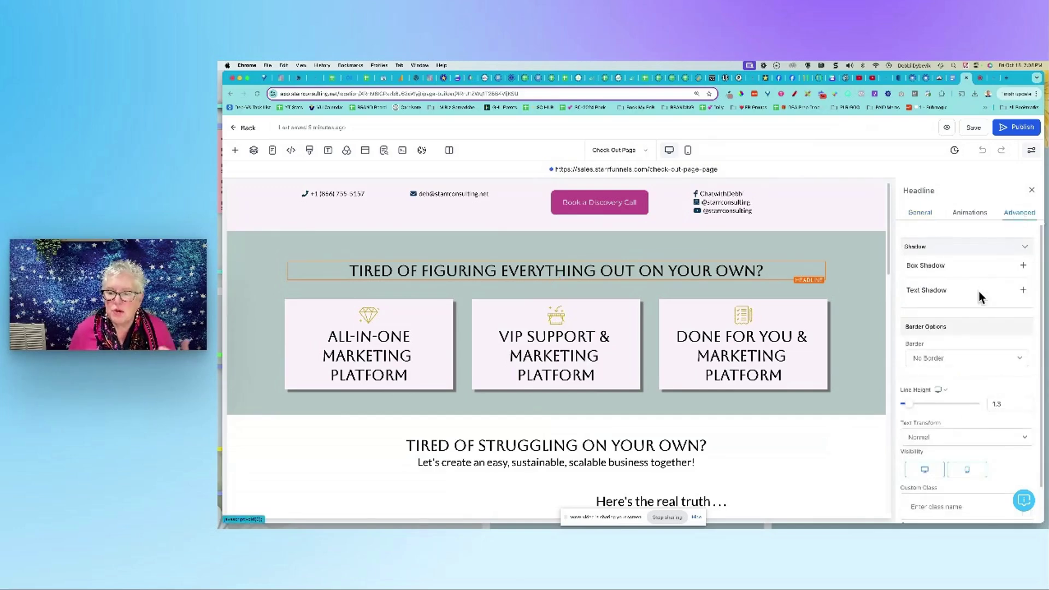
left_click(942, 507)
type("pl")
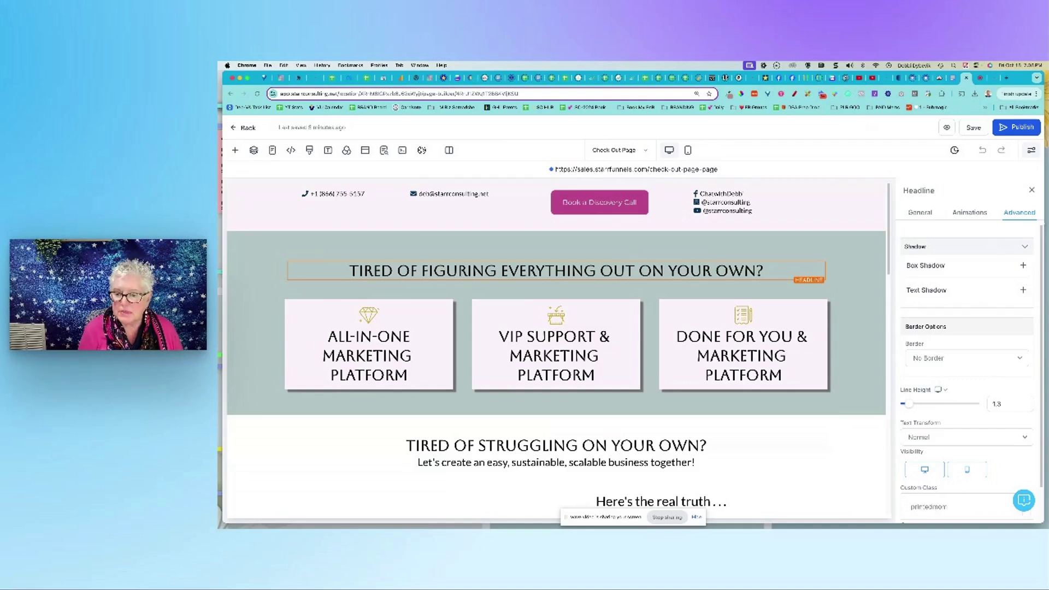
key("Return")
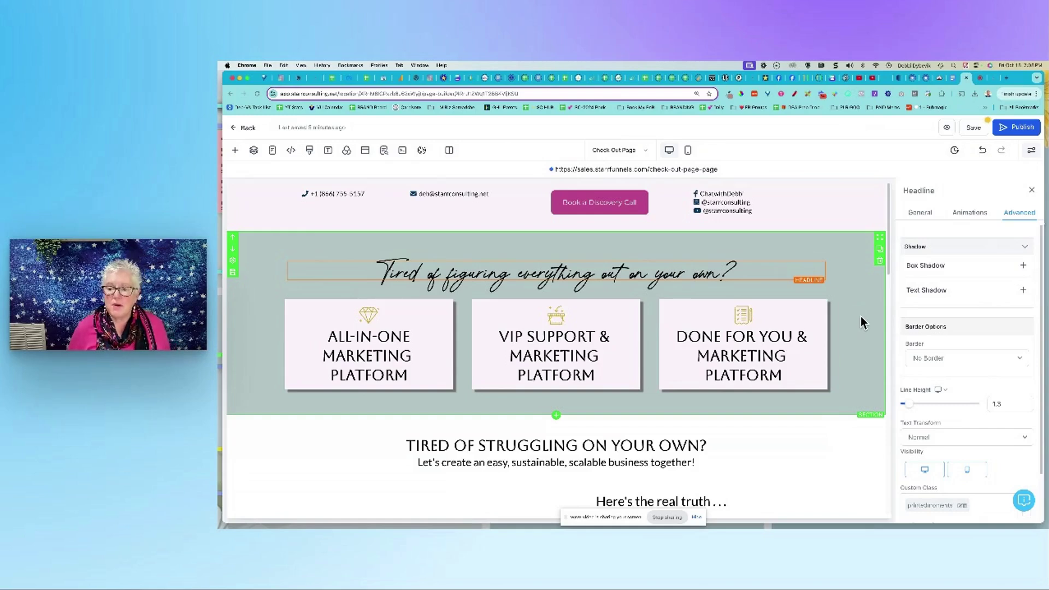
Step: Remove the headline's custom class, then save the page with its SEO metadata and publish it
left_click(962, 506)
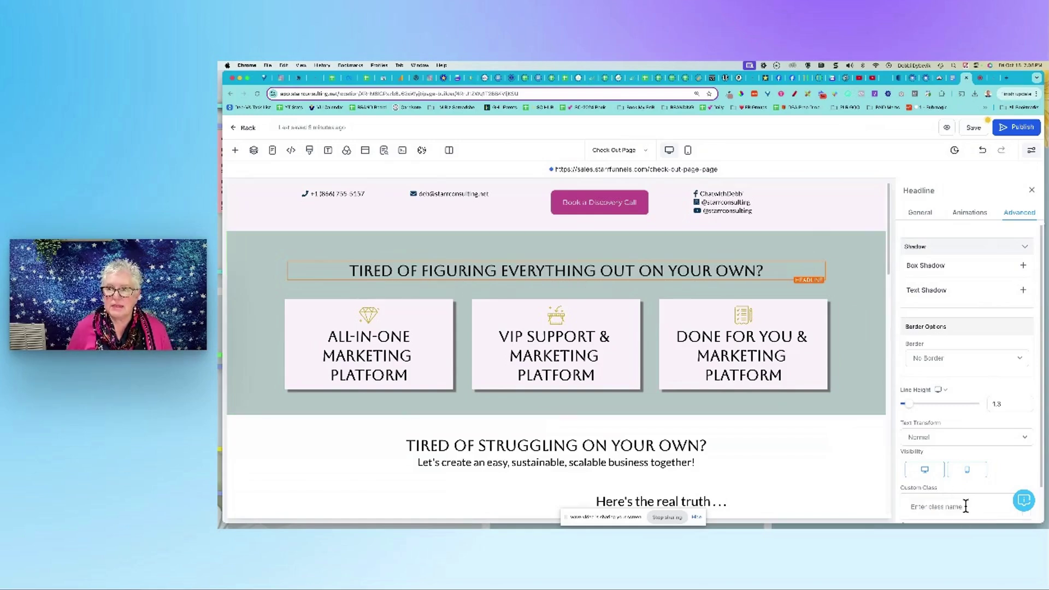
left_click(976, 128)
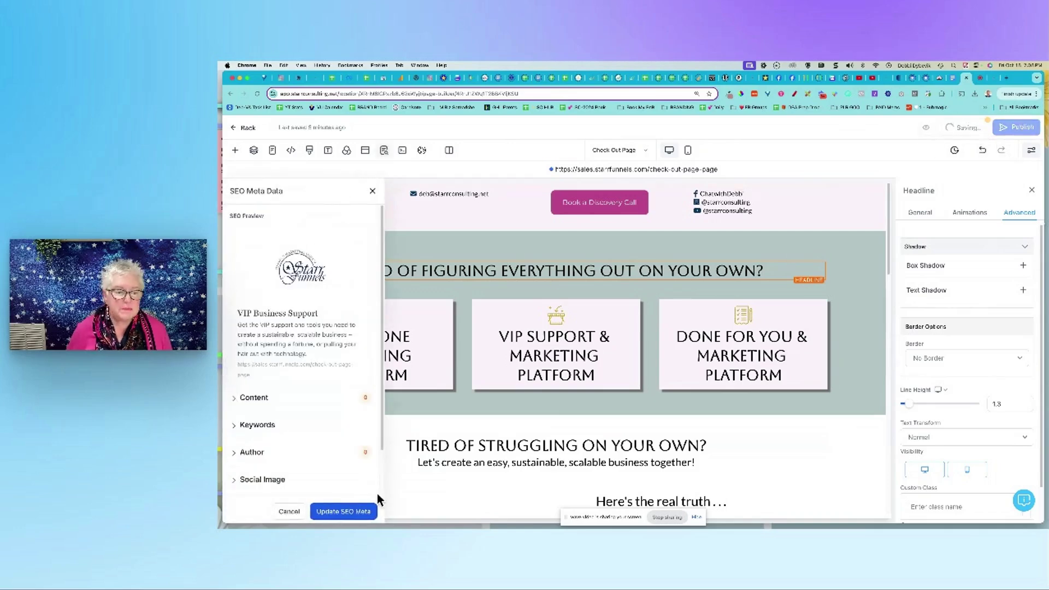
left_click(346, 513)
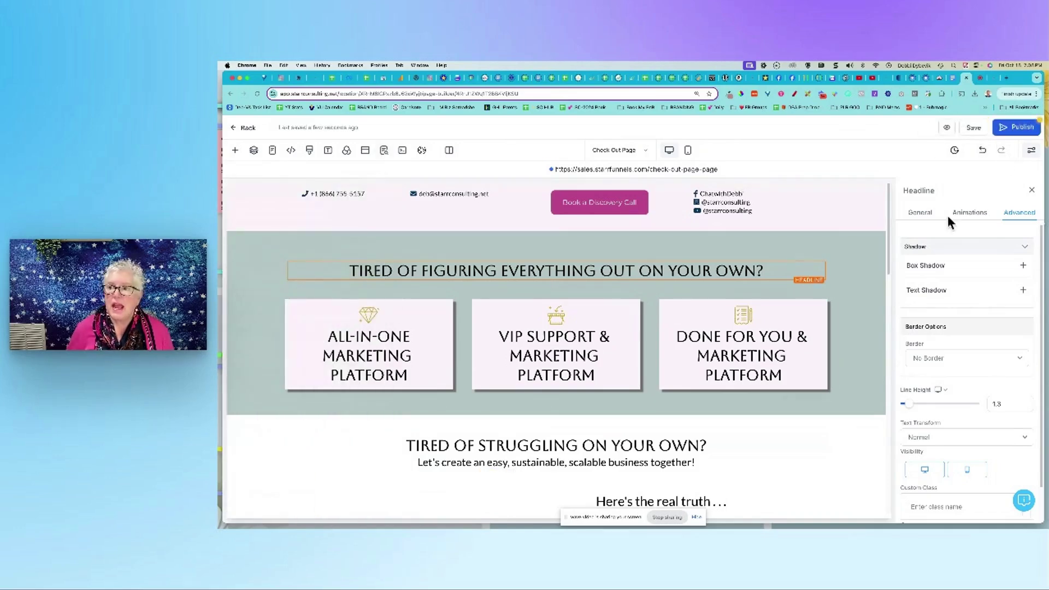
left_click(1020, 127)
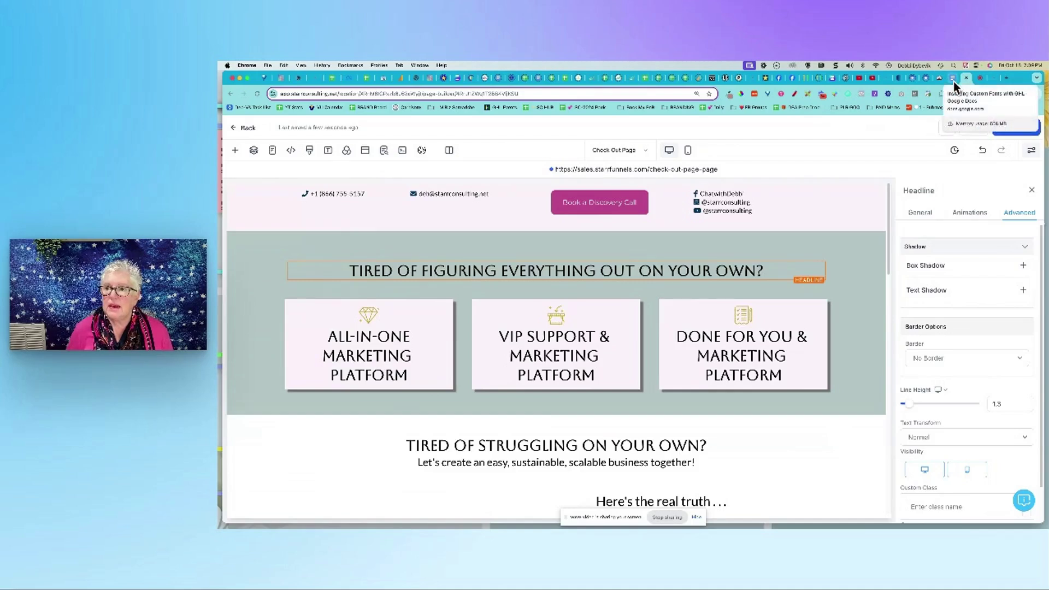
Step: Switch to wave.video live and hide the shared screen from the stream
left_click(980, 80)
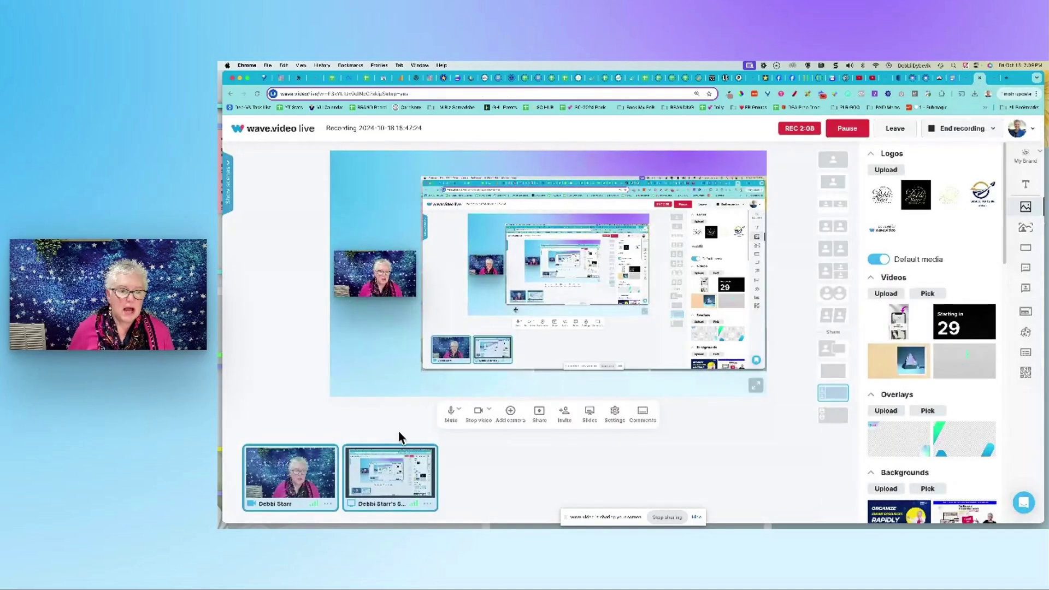
left_click(393, 459)
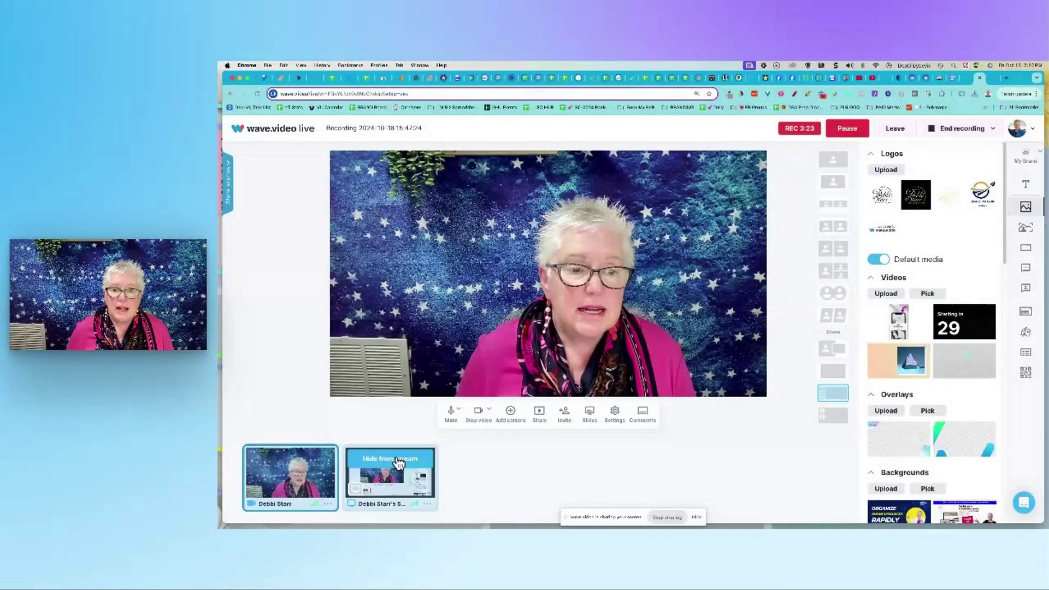
Step: In the Google Docs file Installing Custom Fonts with GHL, change the ".OLF to WOFF2" row heading to ".OtF to WOFF2"
left_click(952, 78)
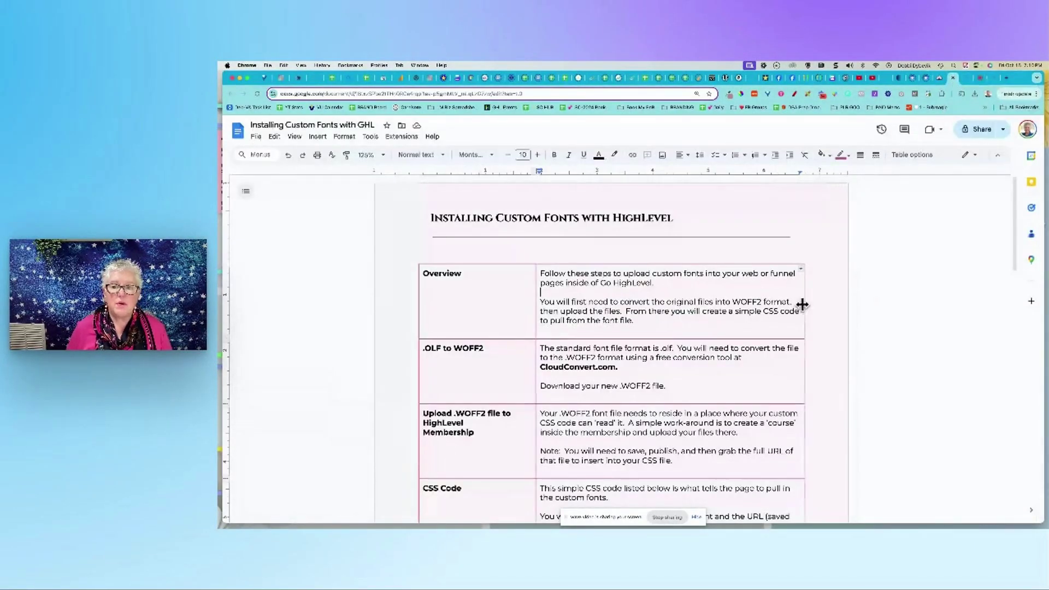
scroll(822, 349, "down", 5)
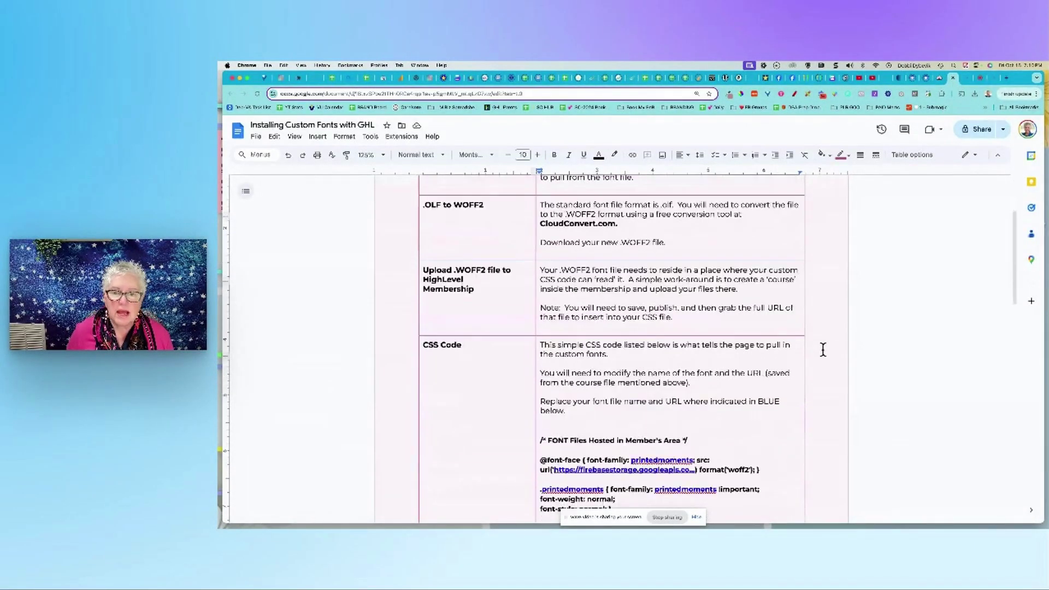
scroll(823, 349, "down", 15)
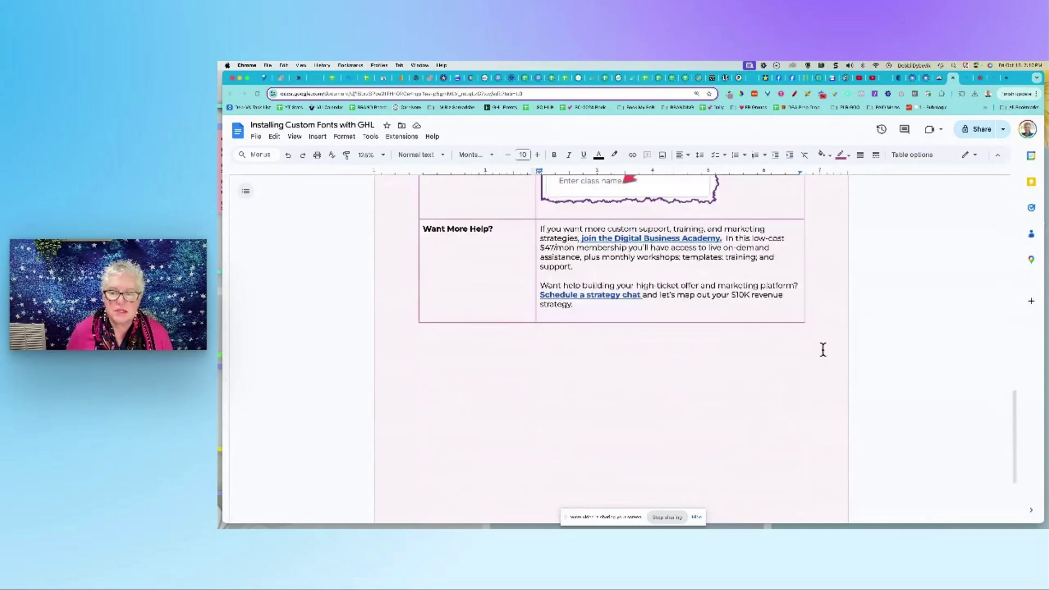
scroll(822, 349, "up", 20)
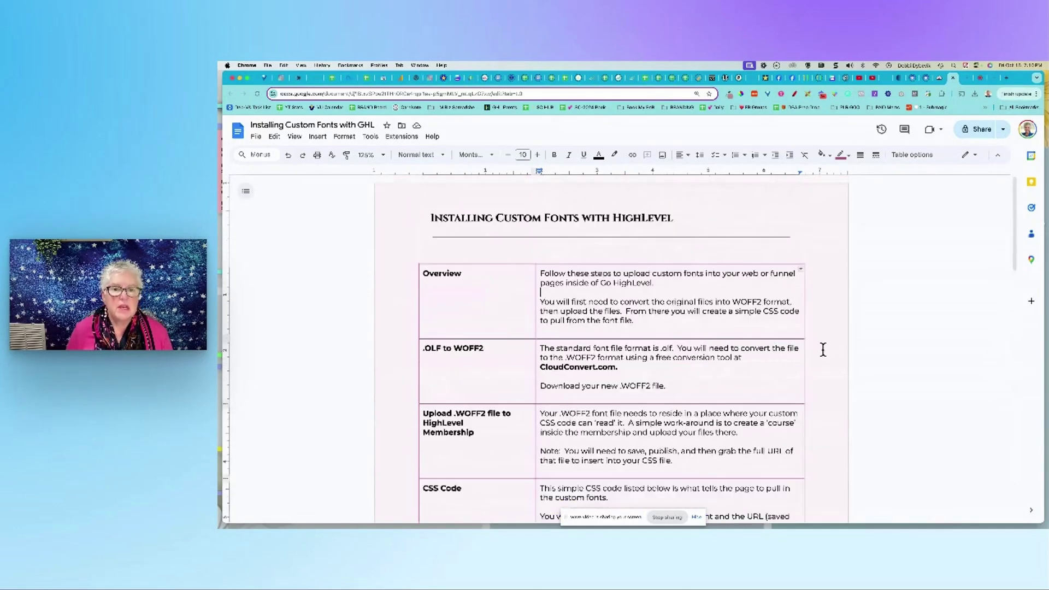
scroll(822, 350, "down", 5)
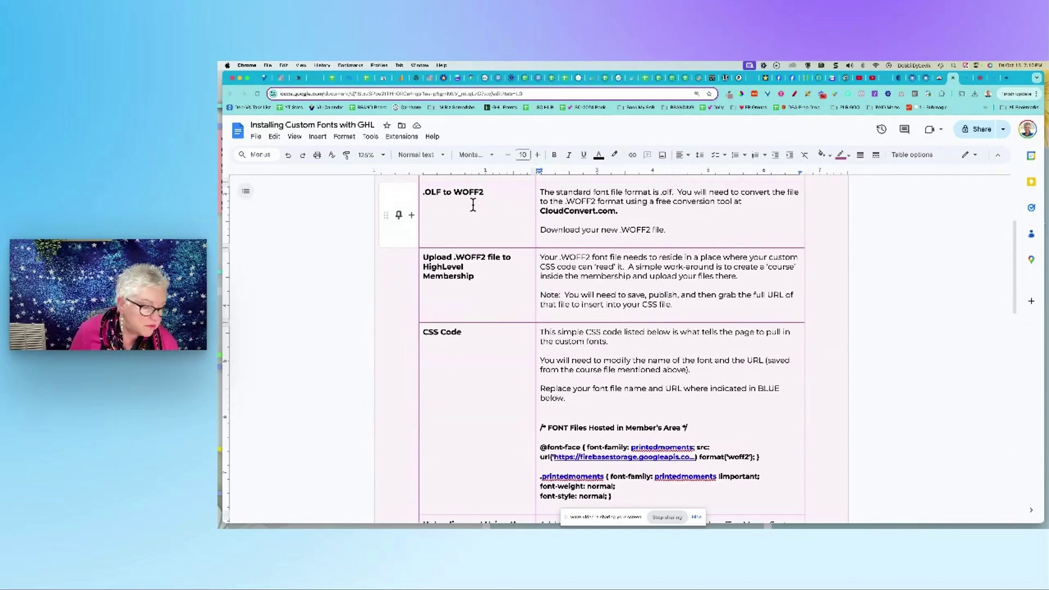
left_click(437, 192)
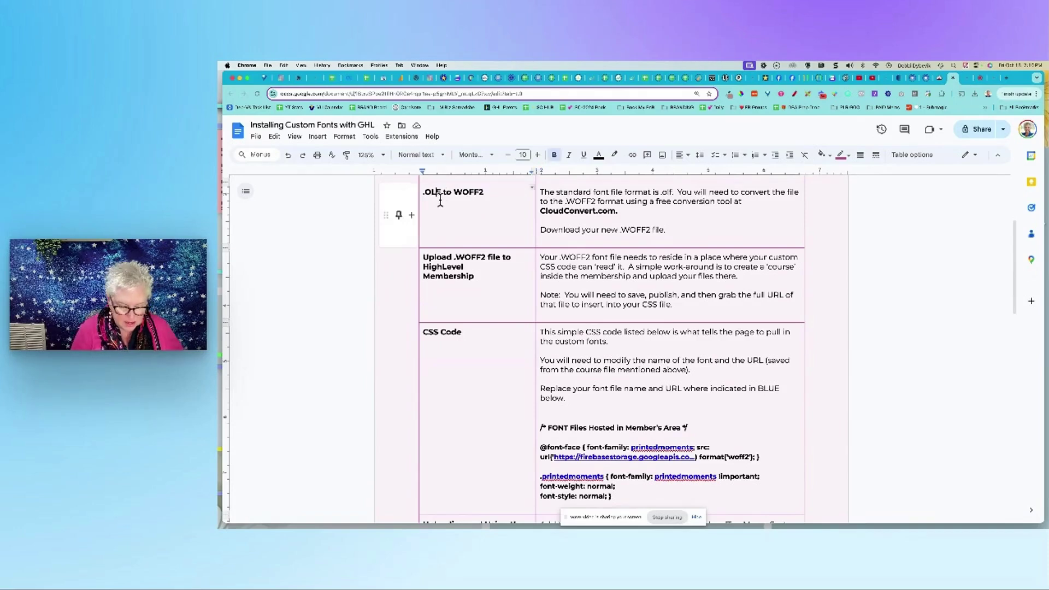
key("BackSpace")
type("T")
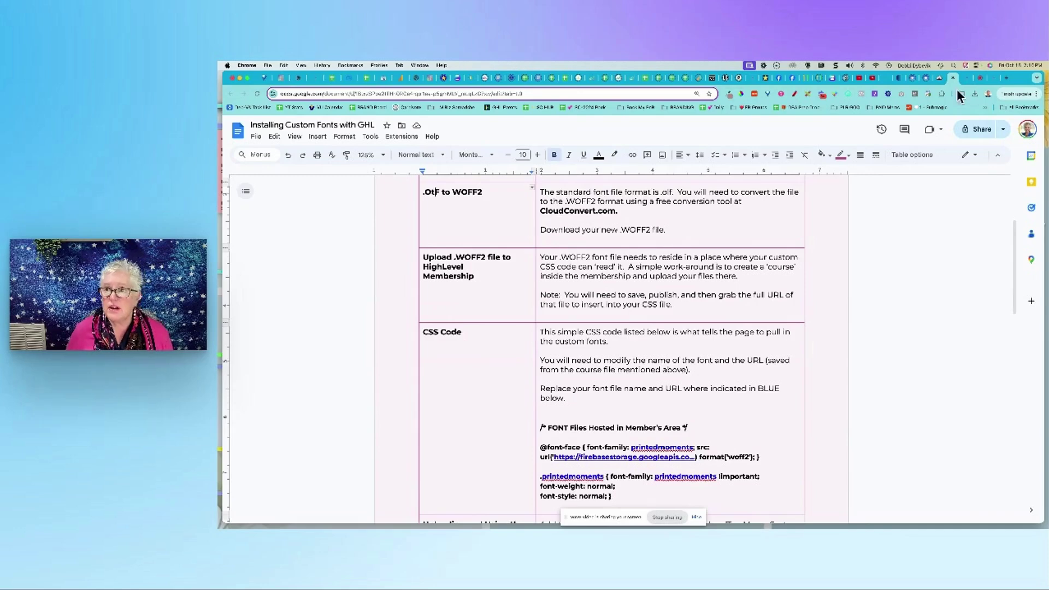
Step: Switch to CloudConvert's OTF to WOFF2 converter and look through the available source format categories
left_click(937, 80)
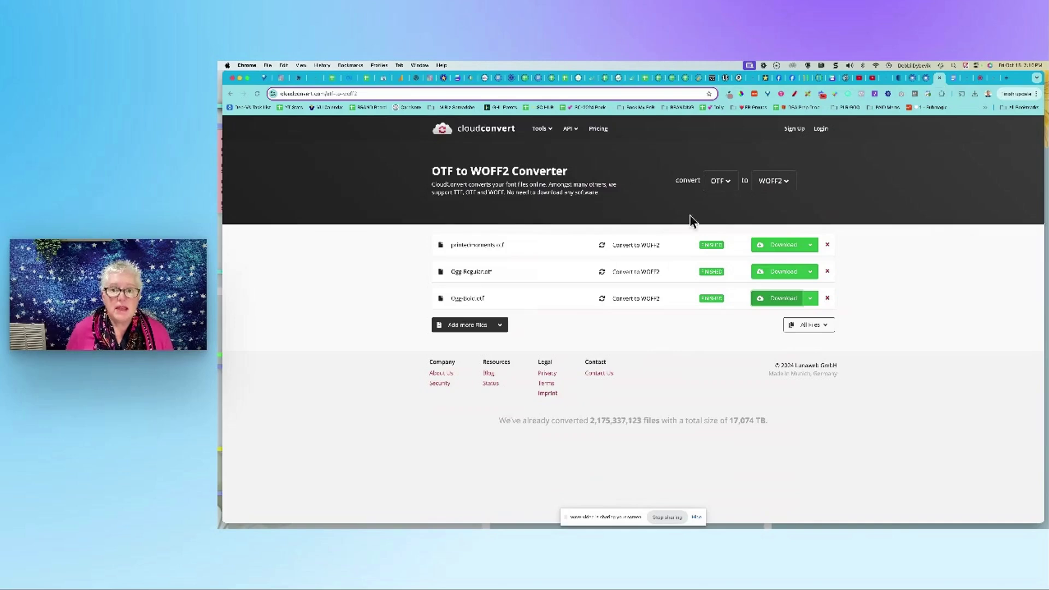
left_click(720, 184)
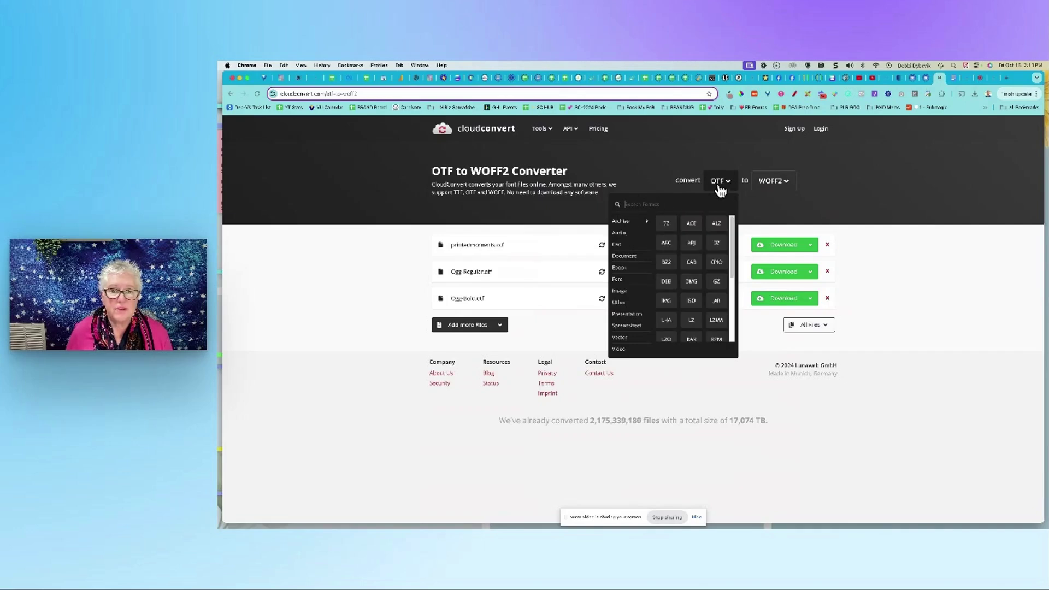
mouse_move(630, 247)
mouse_move(635, 219)
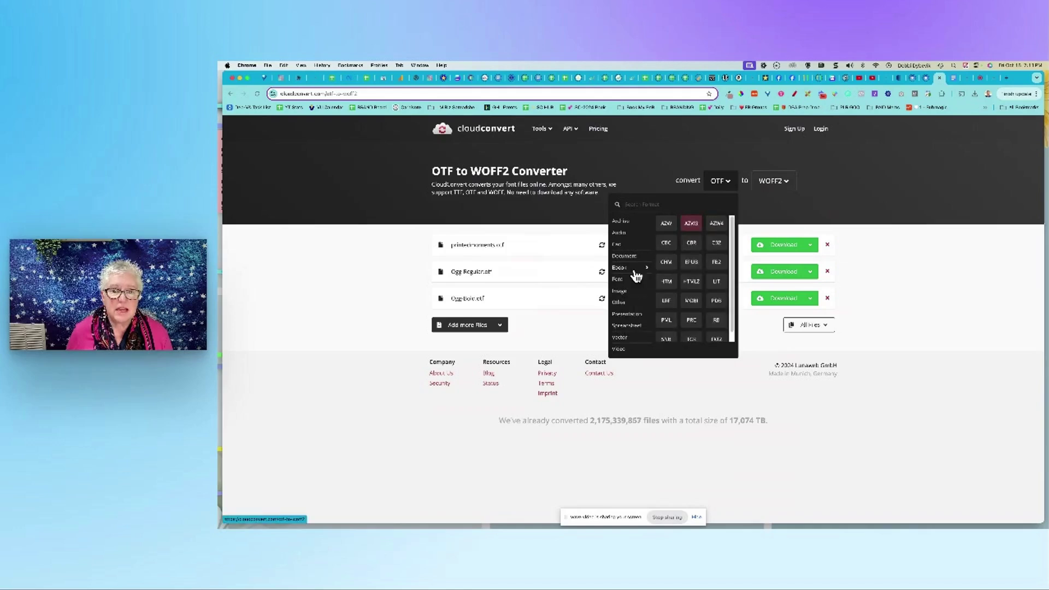
mouse_move(620, 280)
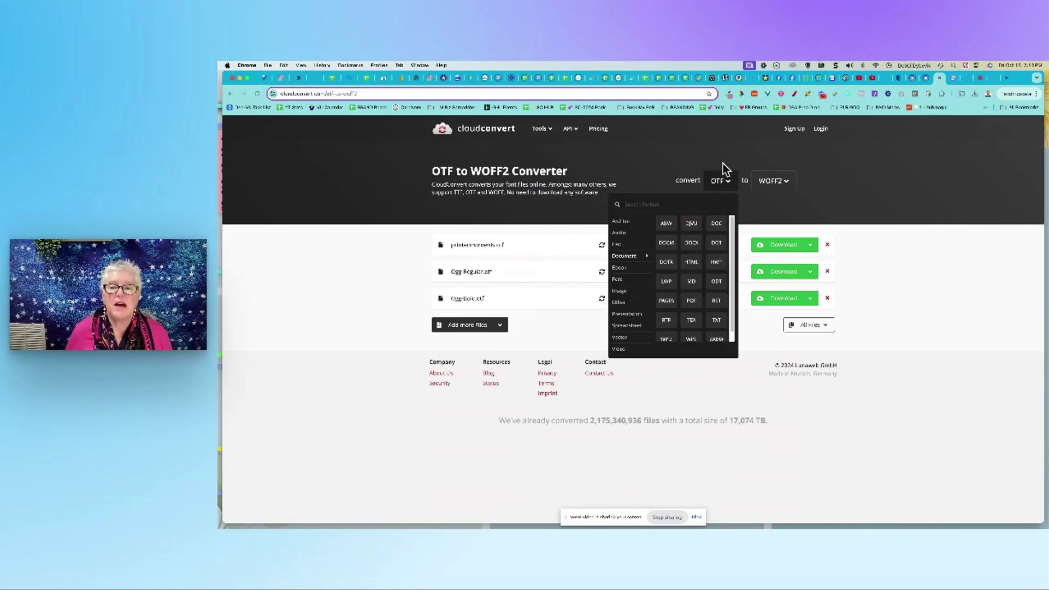
left_click(869, 190)
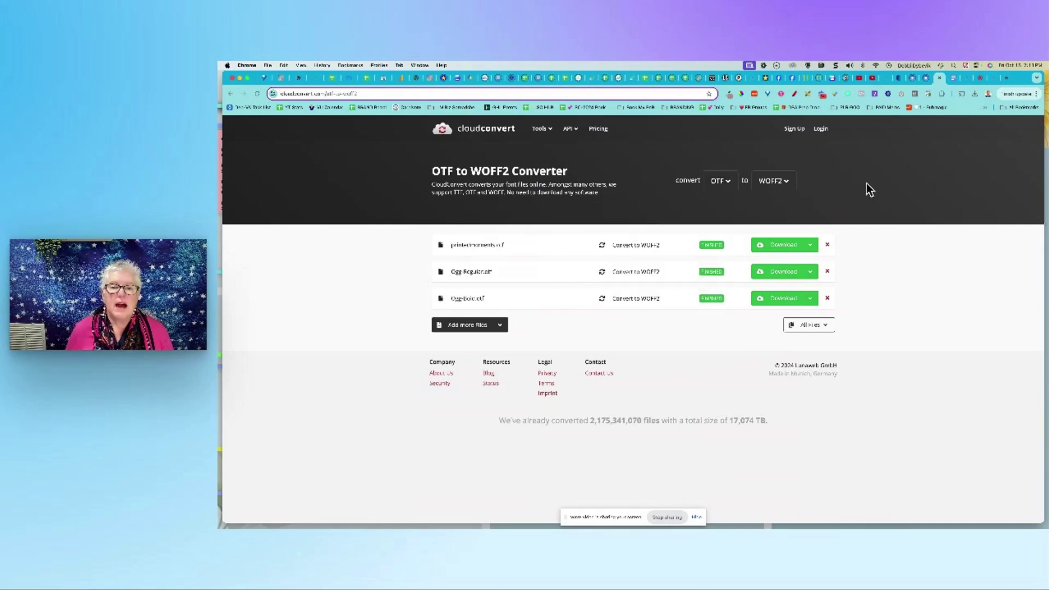
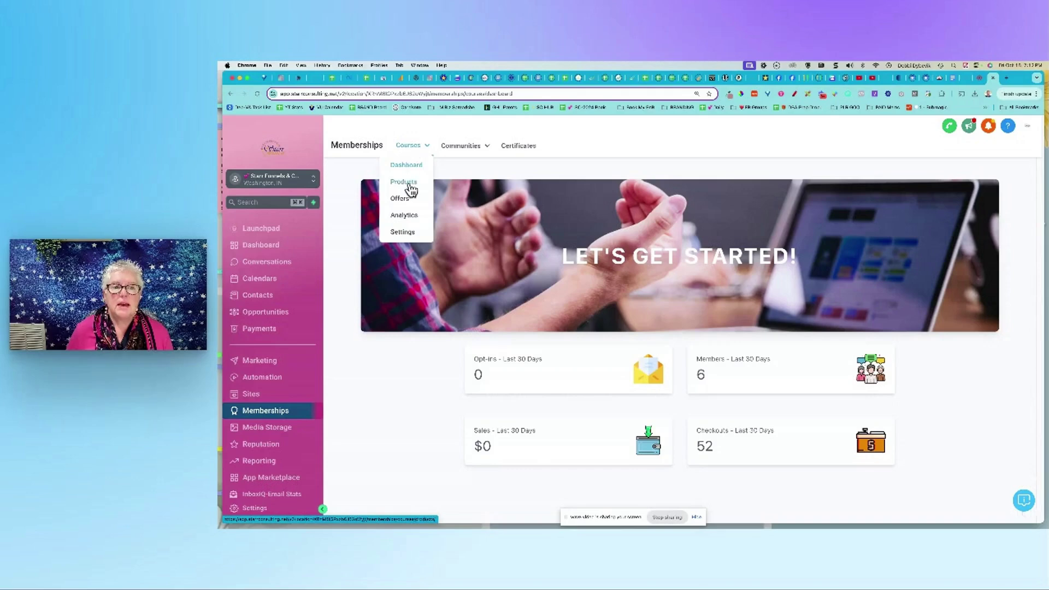
Step: In HighLevel Memberships, open the CUSTOM FONTS lesson inside the CUSTOM FONTS course product
left_click(404, 182)
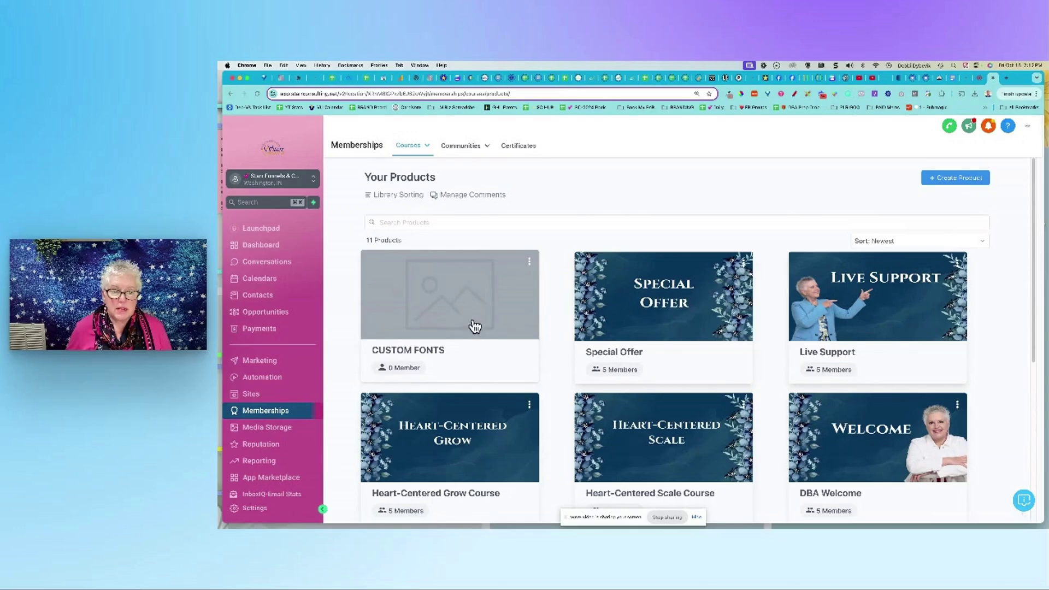
left_click(475, 327)
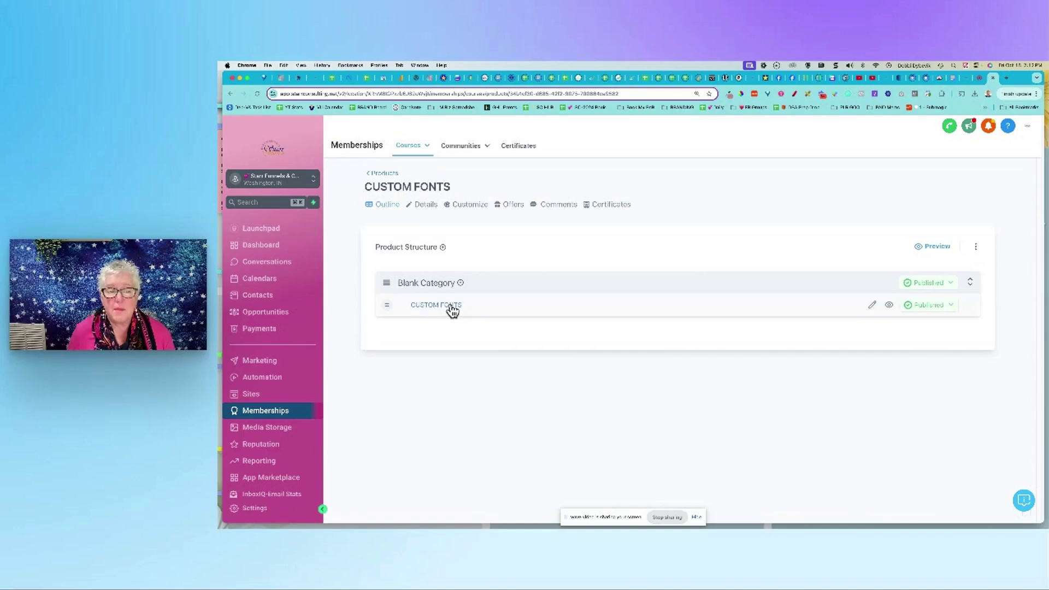
left_click(451, 306)
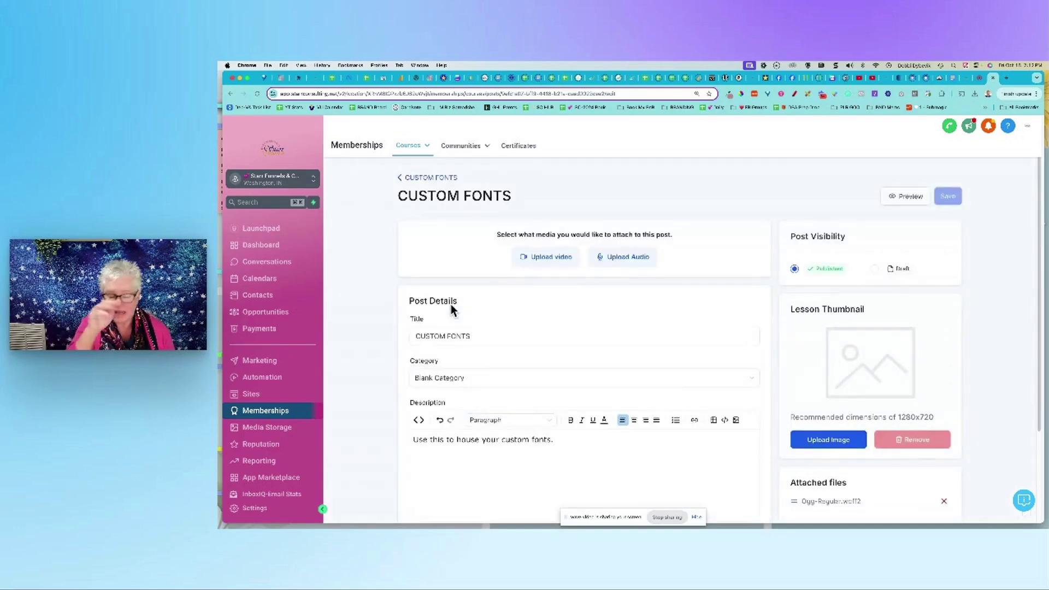
Step: Examine the lesson's description and the font files attached to it
scroll(505, 316, "down", 3)
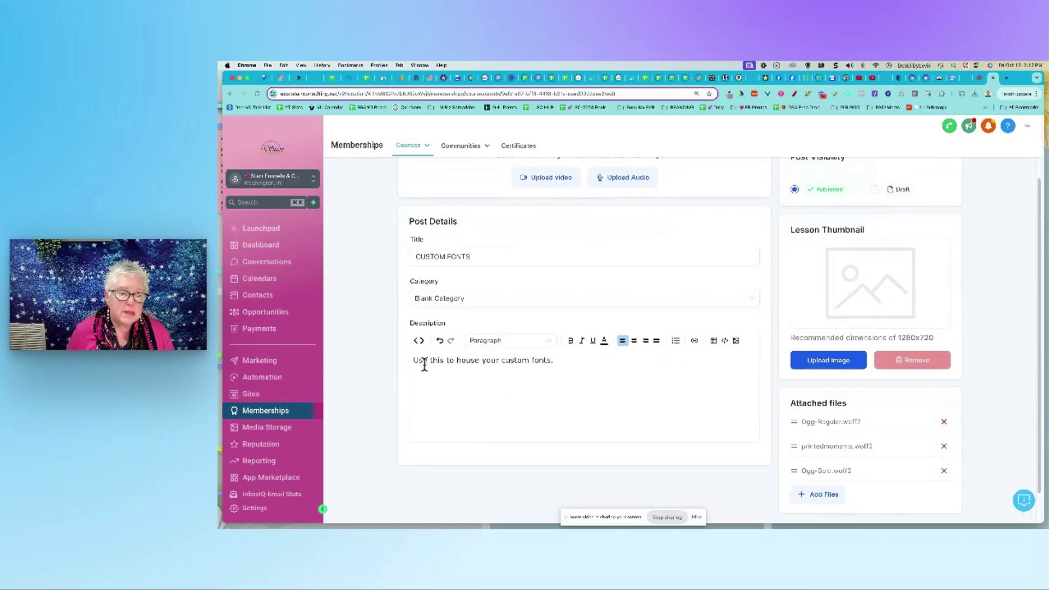
left_click_drag(422, 360, 514, 379)
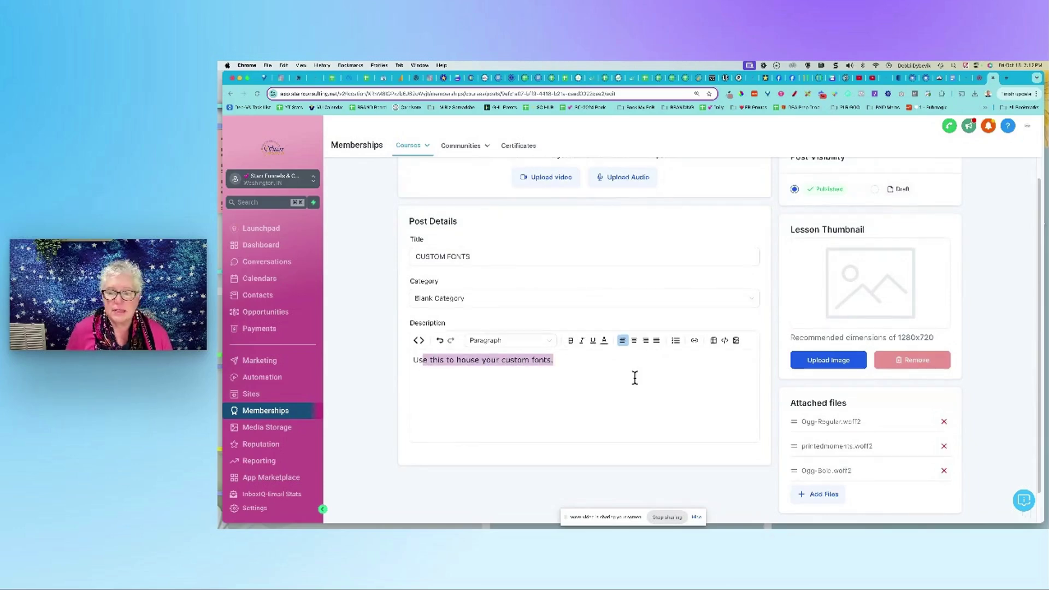
scroll(635, 375, "down", 1)
scroll(634, 375, "up", 2)
left_click(982, 382)
scroll(982, 383, "down", 3)
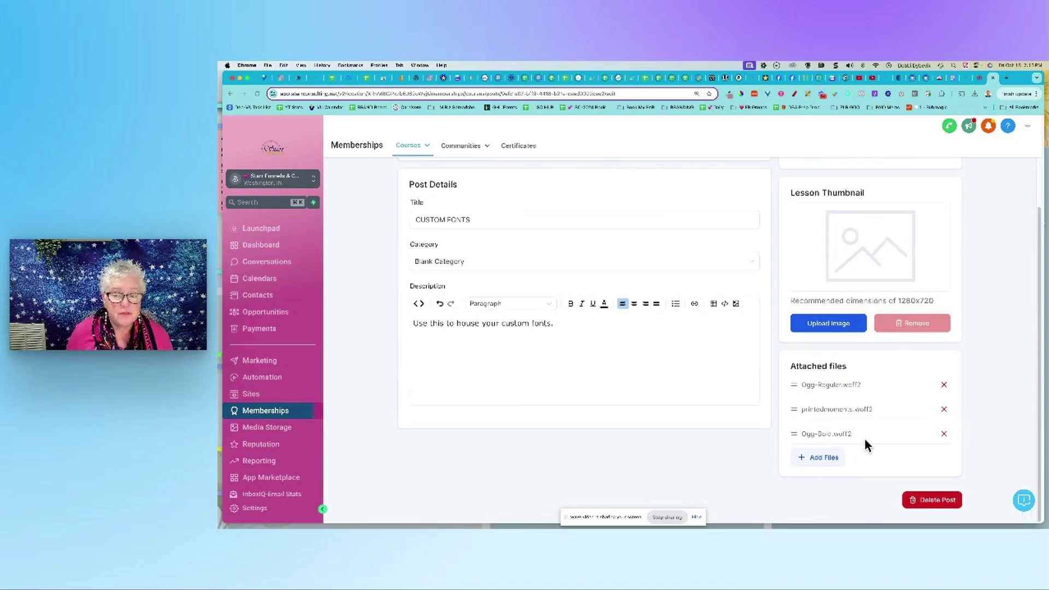
scroll(990, 438, "up", 3)
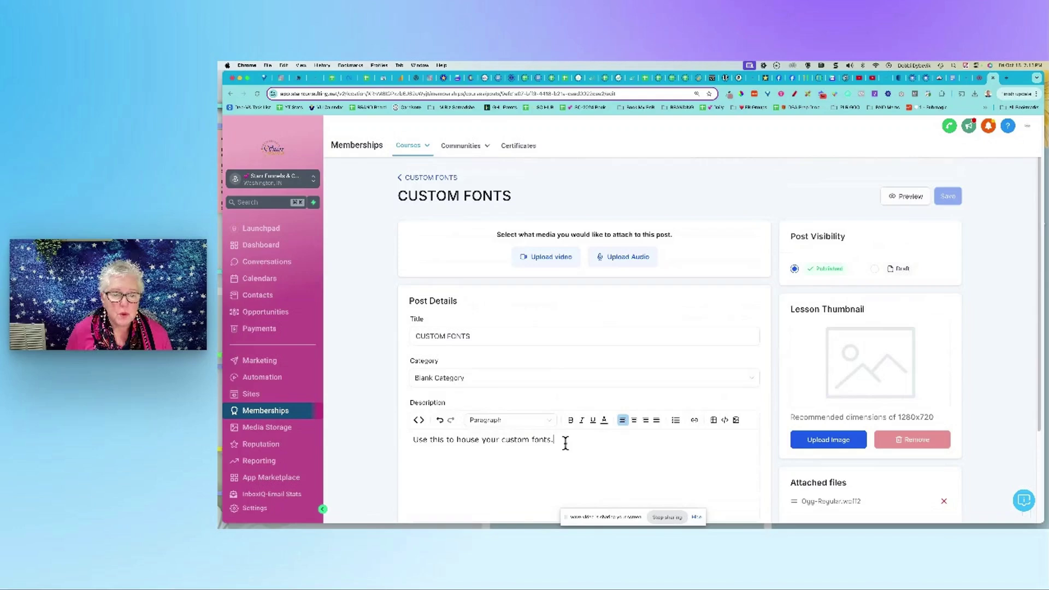
Step: Save the lesson with a blank line added below its description and open its preview
left_click(622, 454)
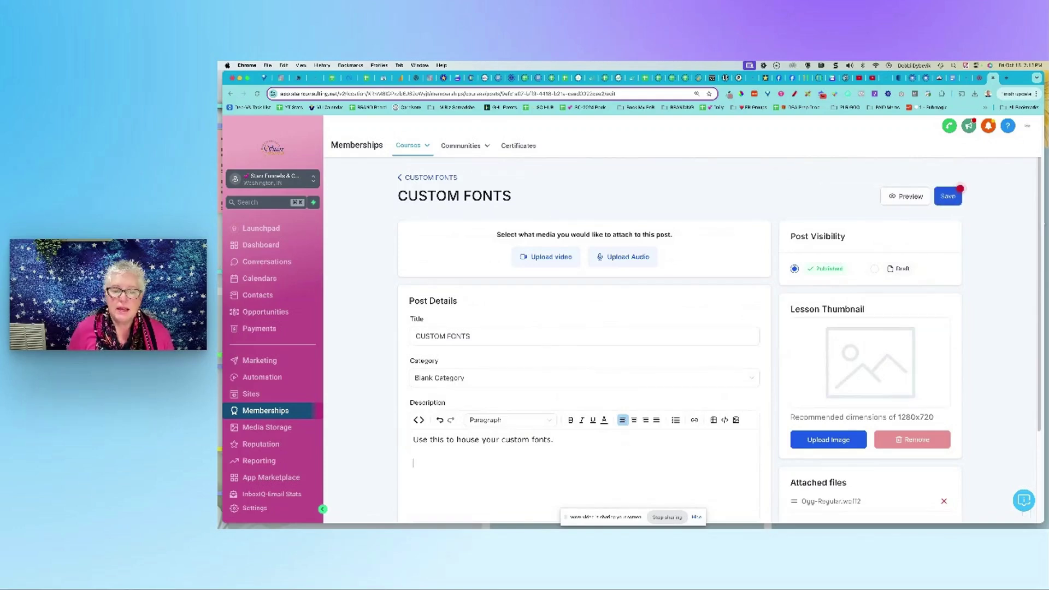
left_click(948, 196)
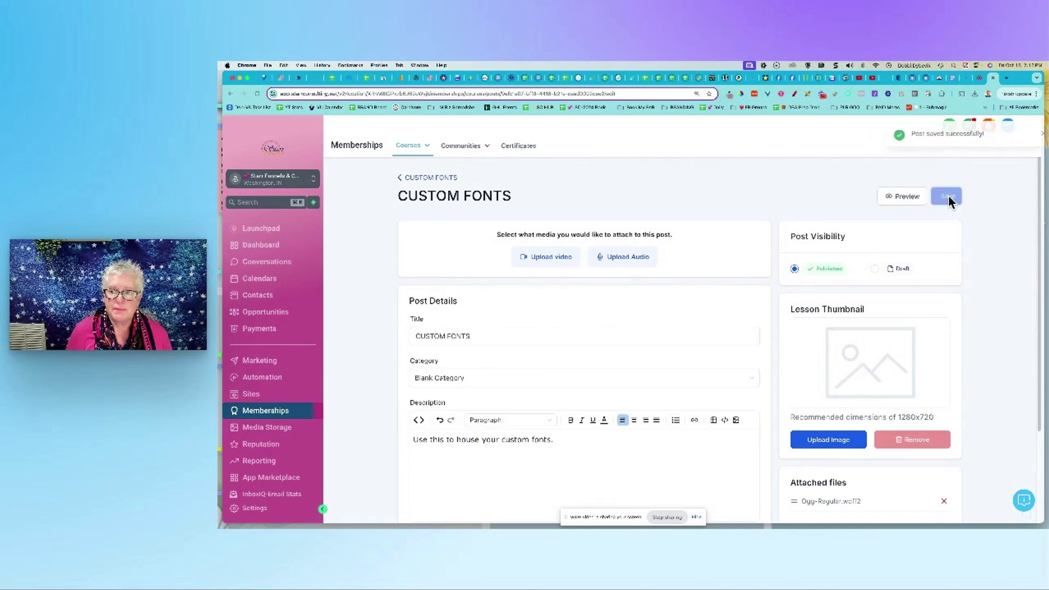
left_click(911, 197)
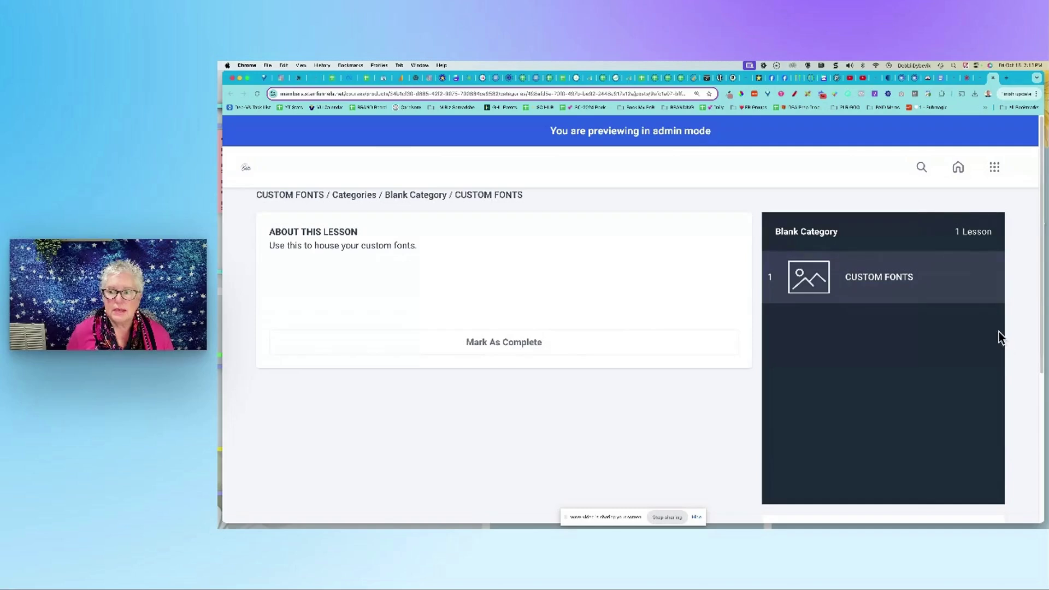
Step: Copy the link address of Ogg-Bold.woff2 from the files listed in the lesson preview
scroll(1028, 370, "down", 1)
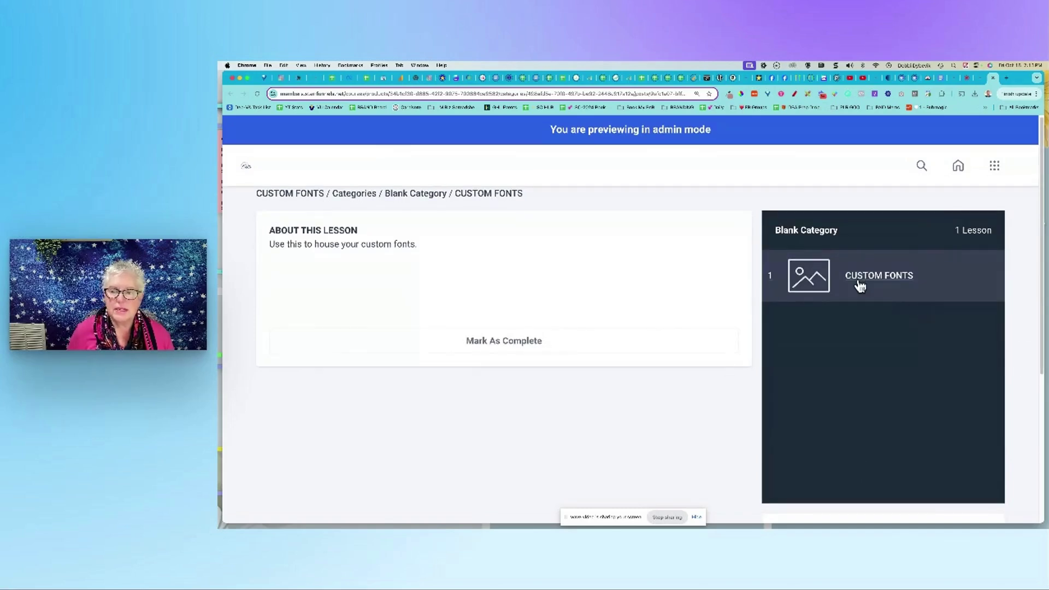
scroll(1025, 384, "down", 5)
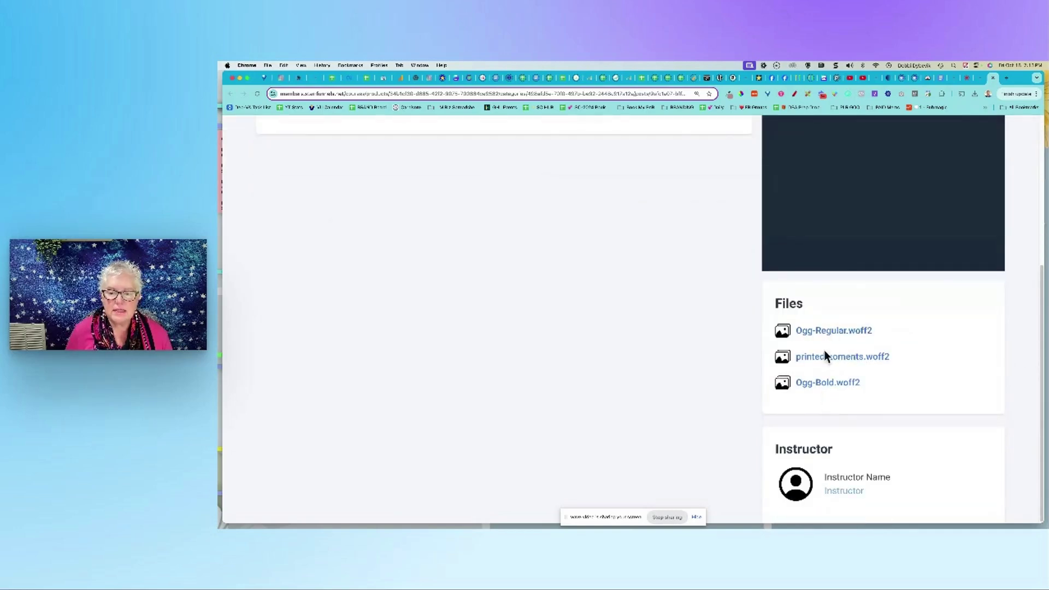
right_click(833, 382)
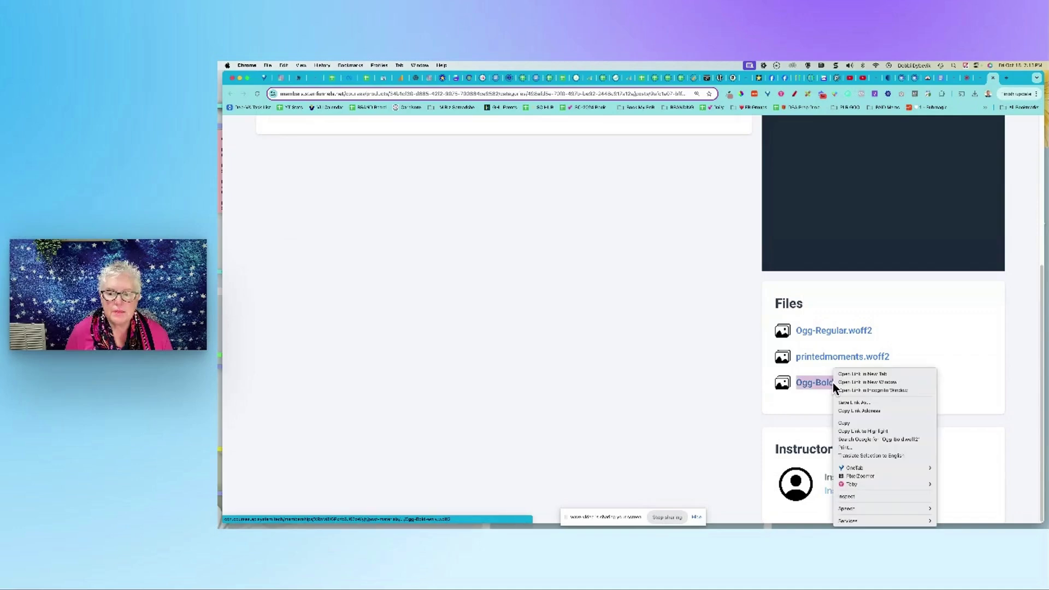
left_click(853, 412)
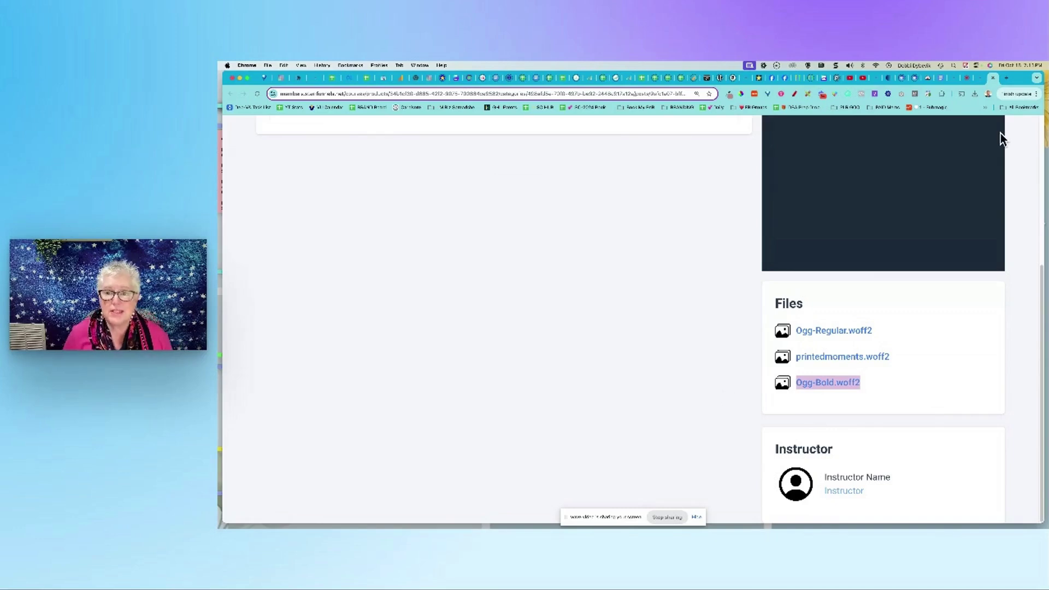
Step: Switch to the Installing Custom Fonts with GHL document, highlight "full URL" in the upload note and enlarge the CSS code section to 150%
left_click(942, 82)
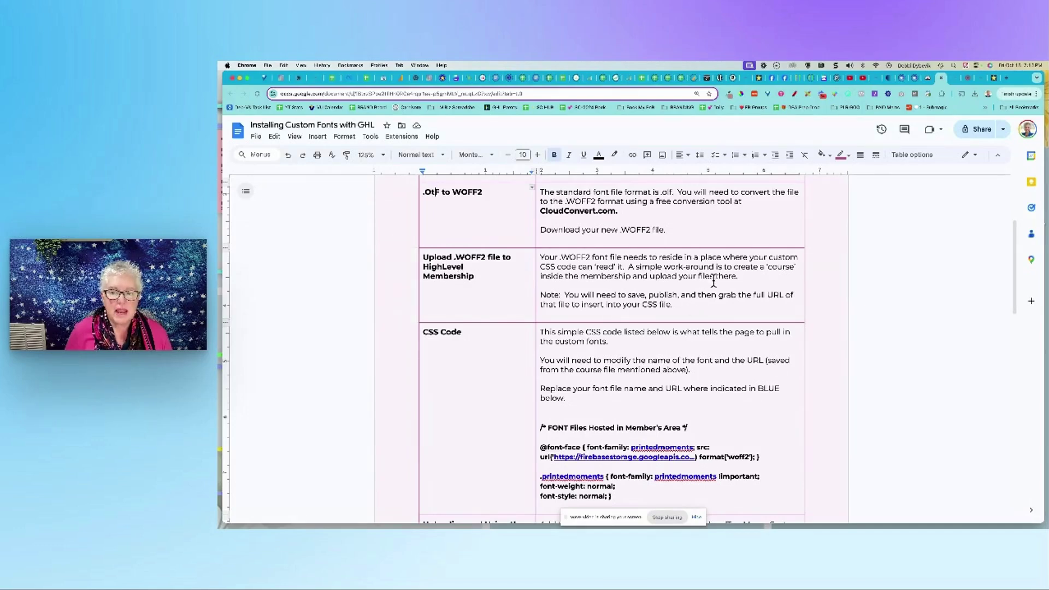
left_click_drag(753, 295, 785, 295)
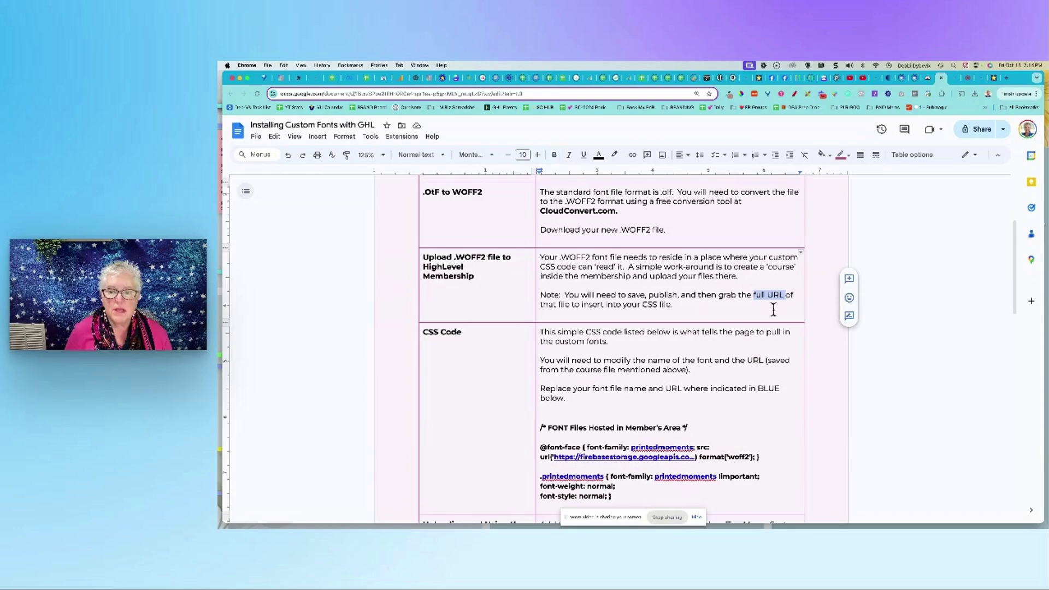
scroll(742, 307, "down", 3)
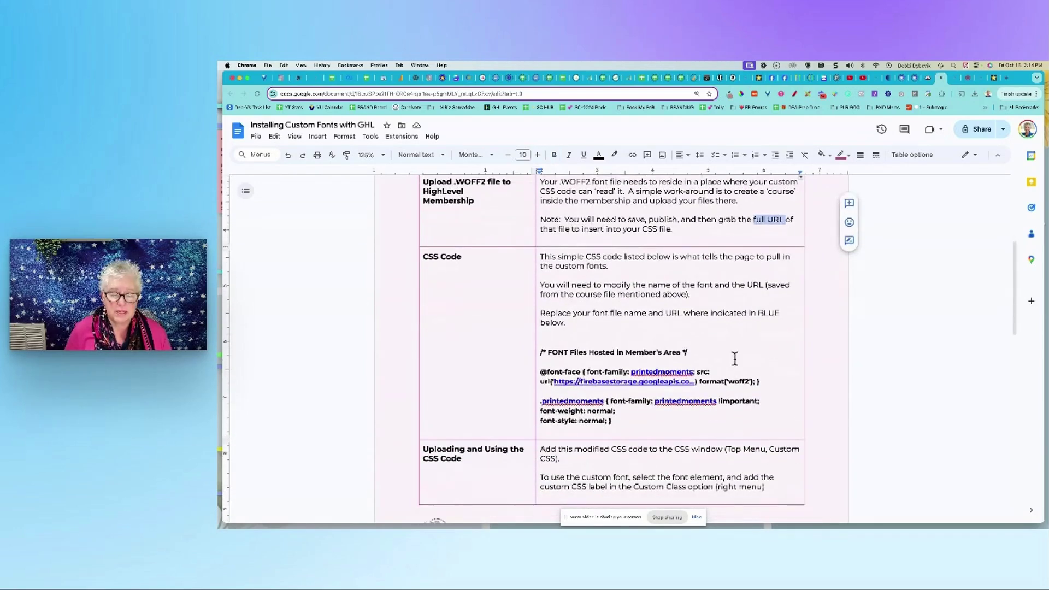
scroll(756, 339, "down", 4)
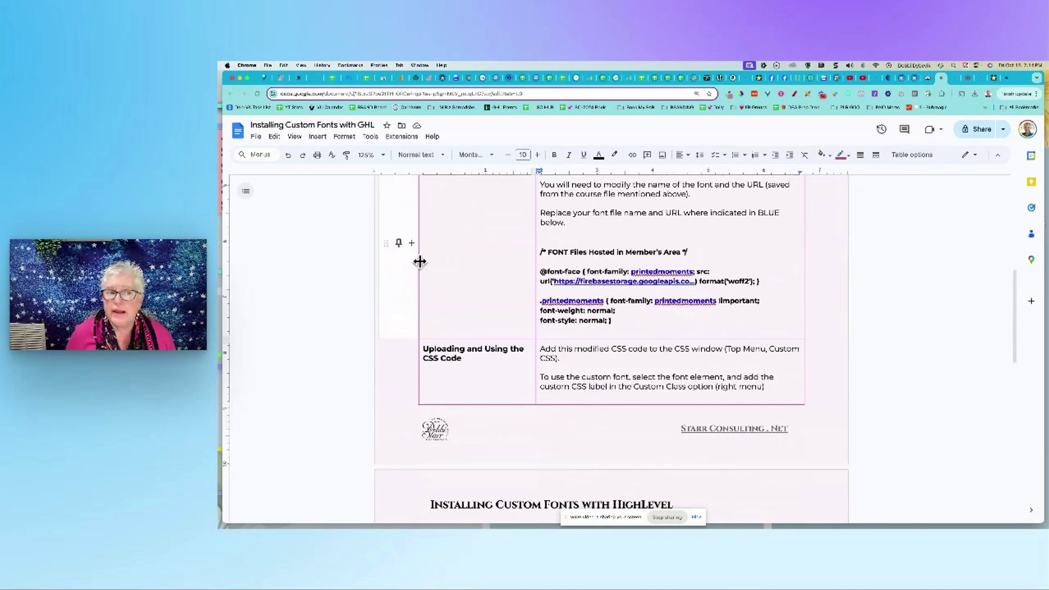
left_click(383, 155)
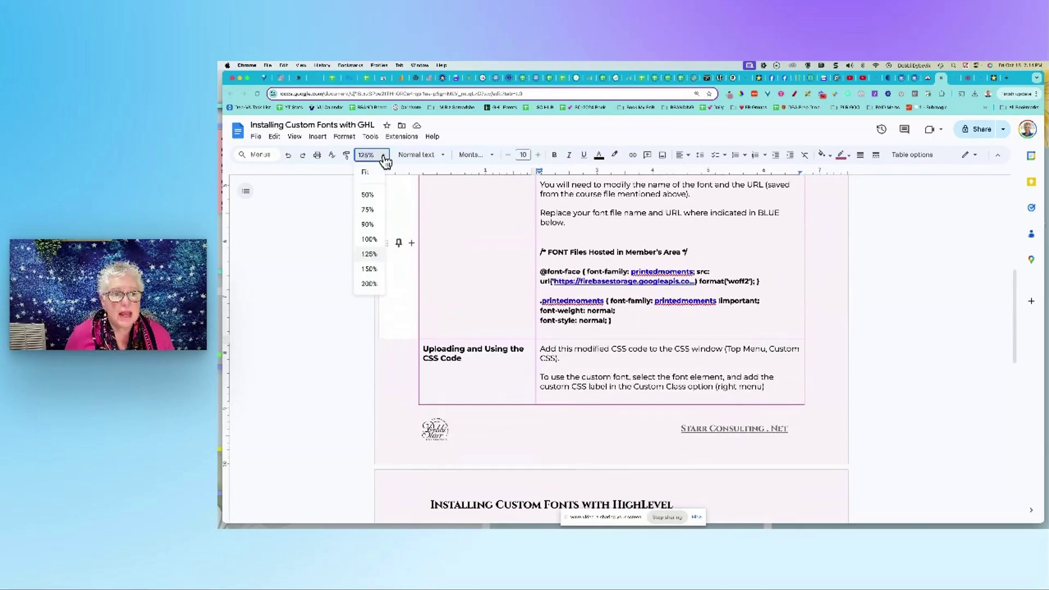
left_click(369, 269)
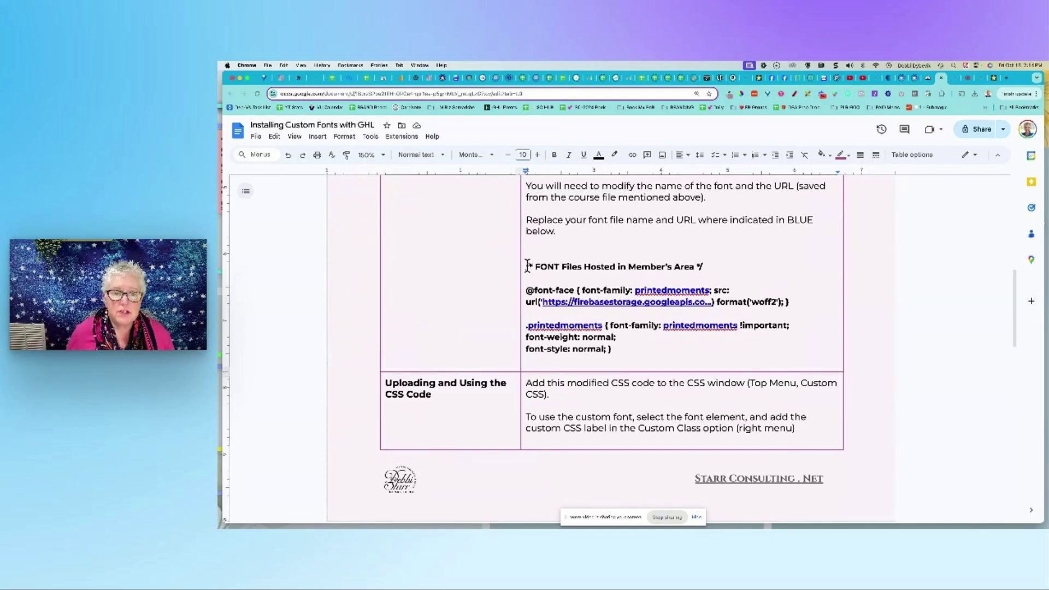
Step: Examine the sample CSS code in the guide, highlighting the whole block and the font file URL inside it
left_click_drag(526, 266, 825, 355)
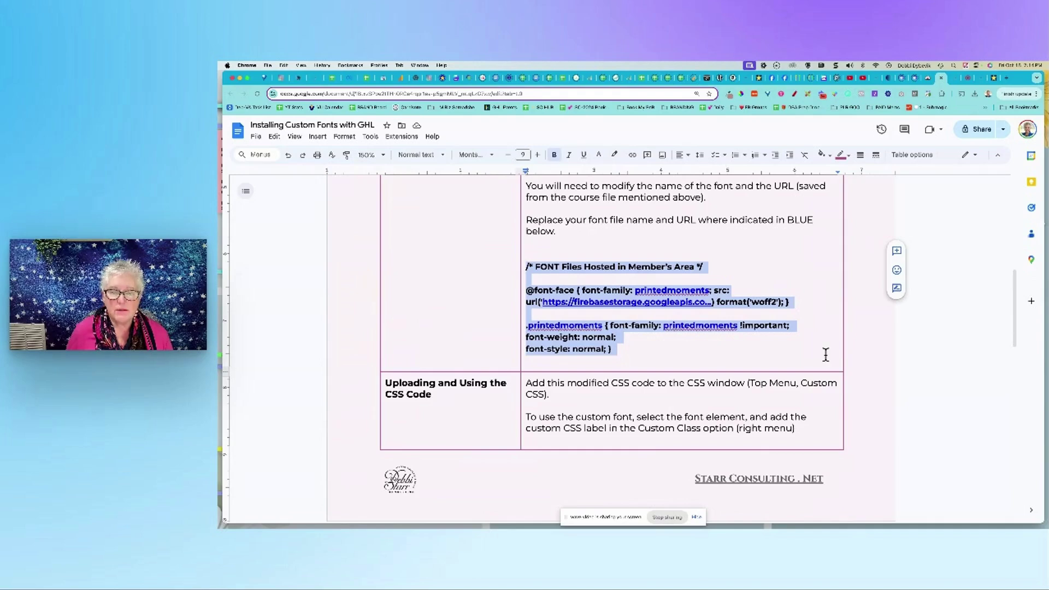
left_click(809, 266)
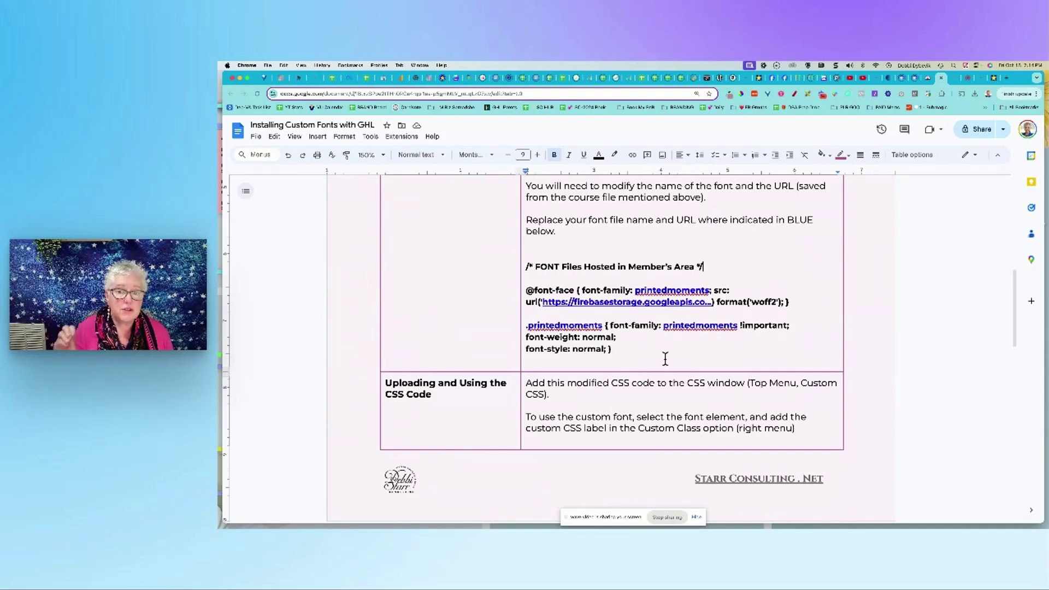
left_click(542, 302)
left_click_drag(542, 302, 669, 304)
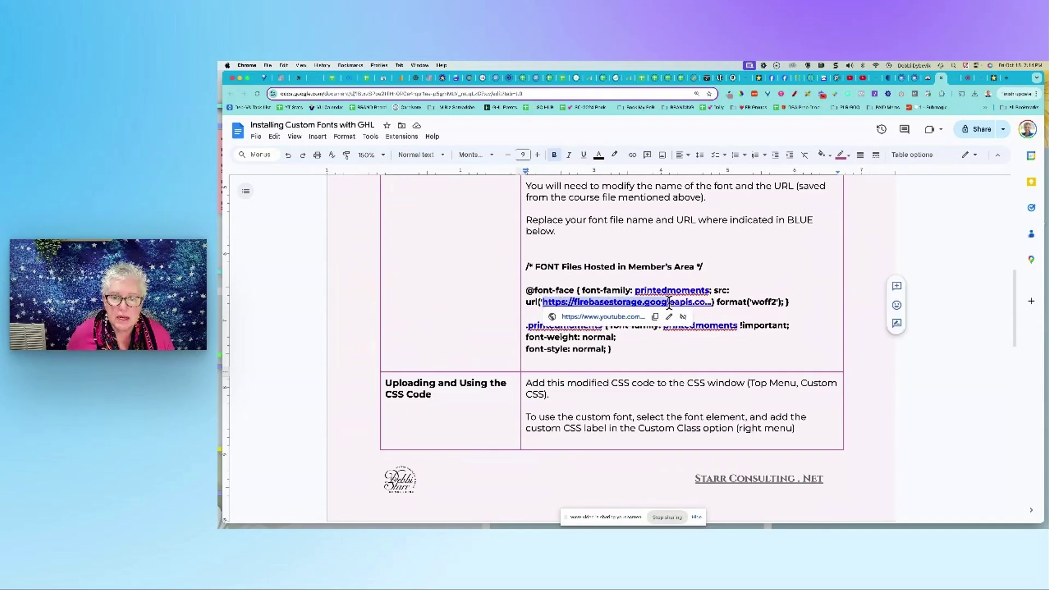
left_click(448, 310)
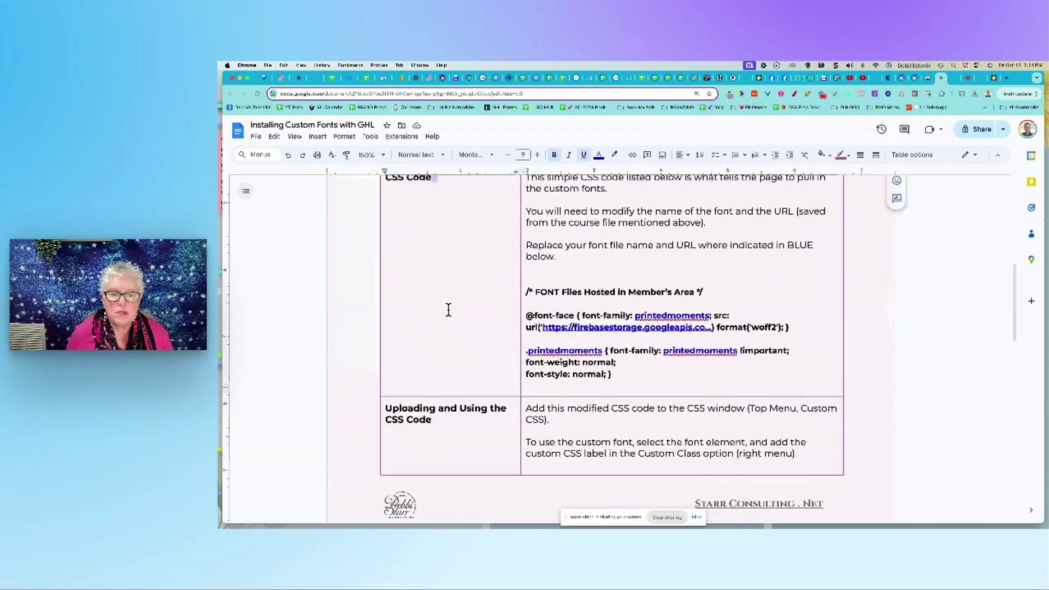
scroll(453, 313, "up", 1)
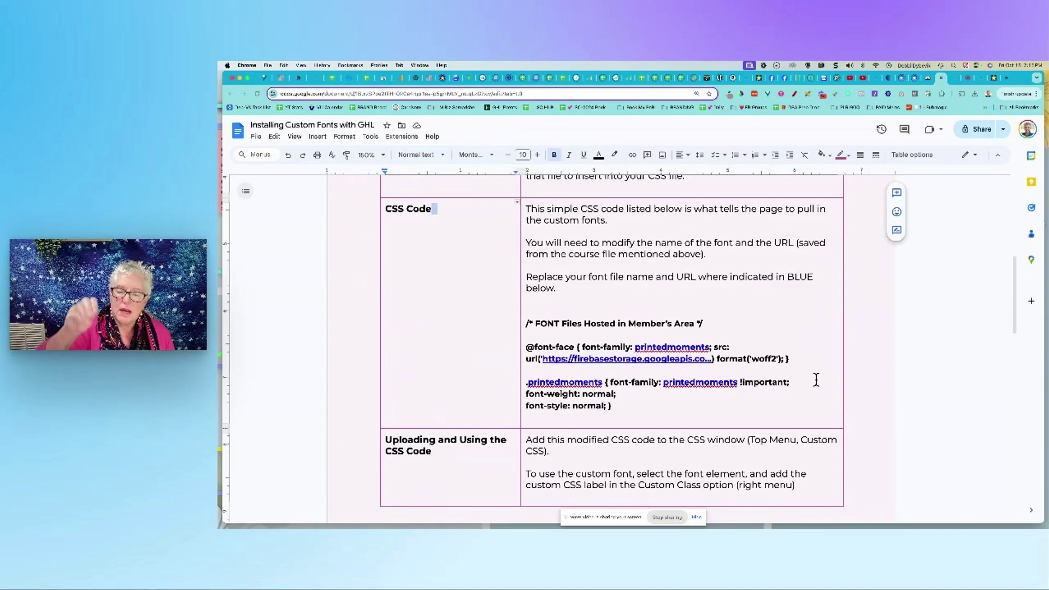
left_click(562, 298)
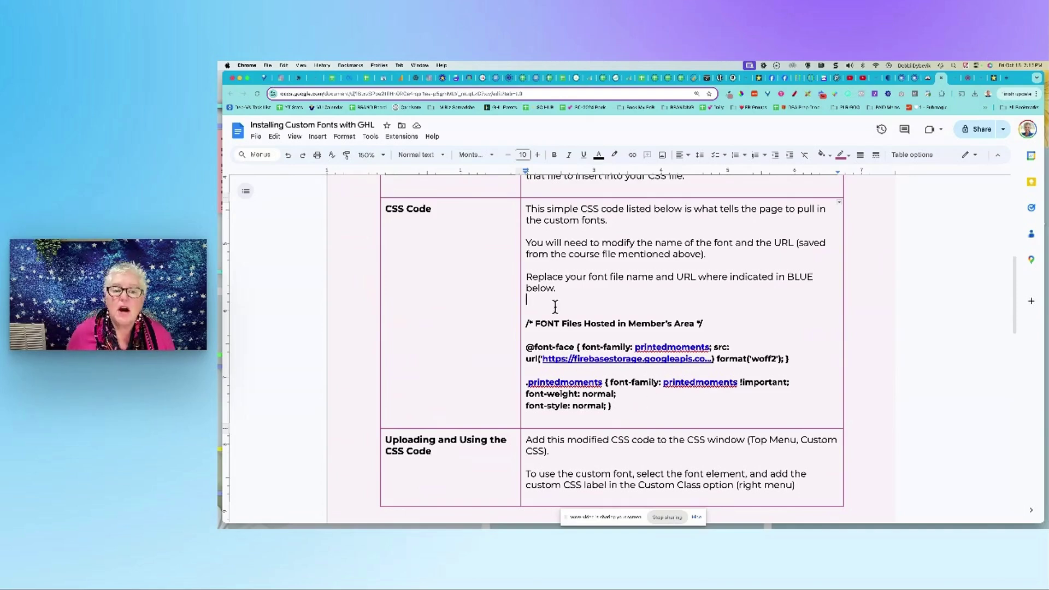
left_click_drag(523, 321, 628, 414)
scroll(627, 413, "down", 4)
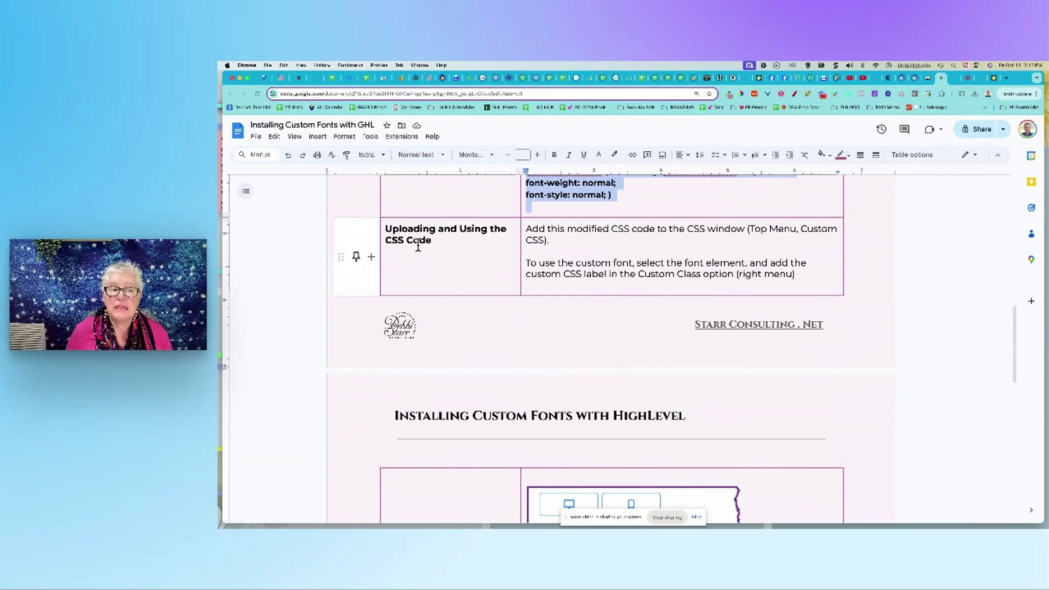
Step: Switch to the HighLevel page builder, open the Check Out Page's custom CSS with the printedmoments font rules and save it
left_click(954, 80)
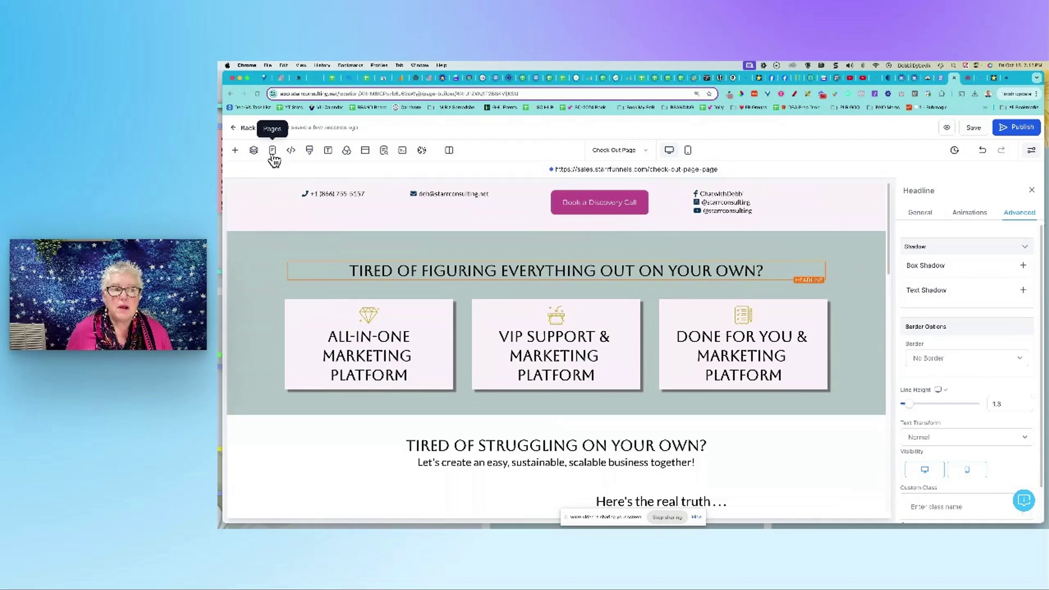
left_click(310, 152)
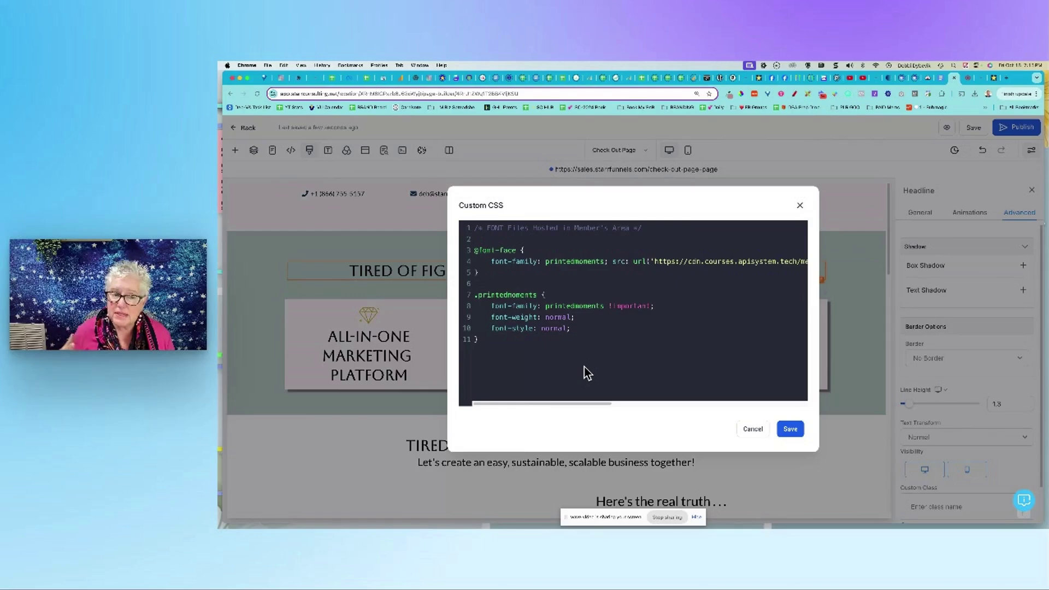
left_click(787, 430)
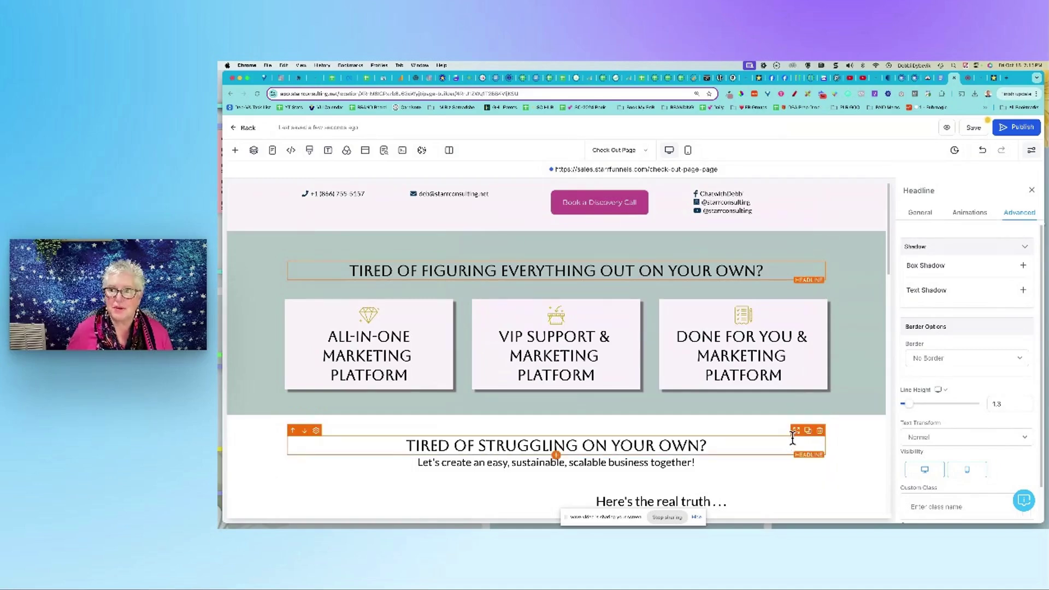
Step: Return to the guide and review how to use the CSS code, highlighting the font element instruction, the CSS label and the .printedmoments class
left_click(942, 80)
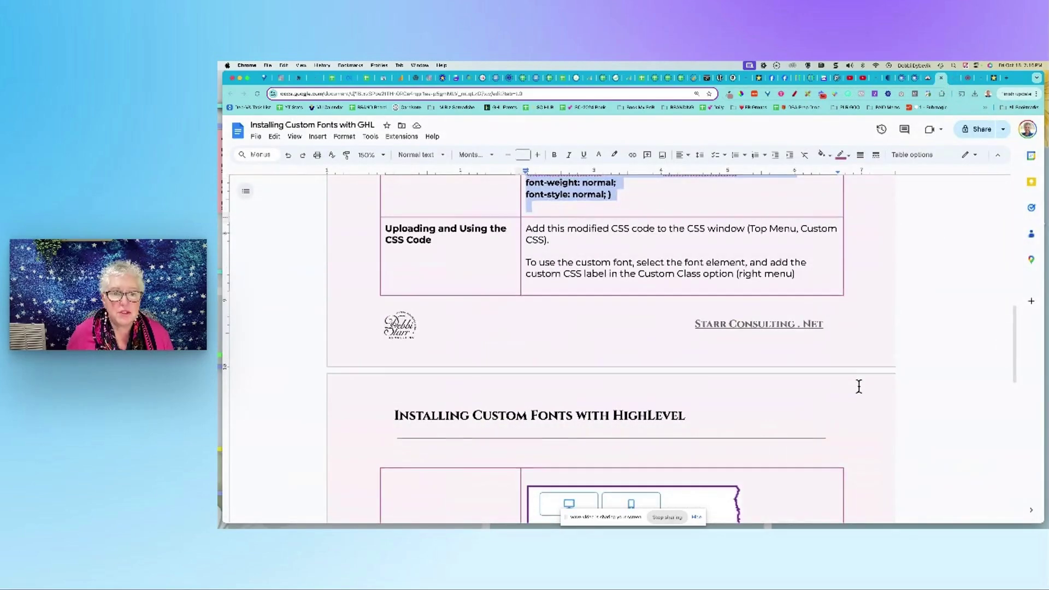
scroll(859, 387, "down", 5)
scroll(858, 386, "up", 4)
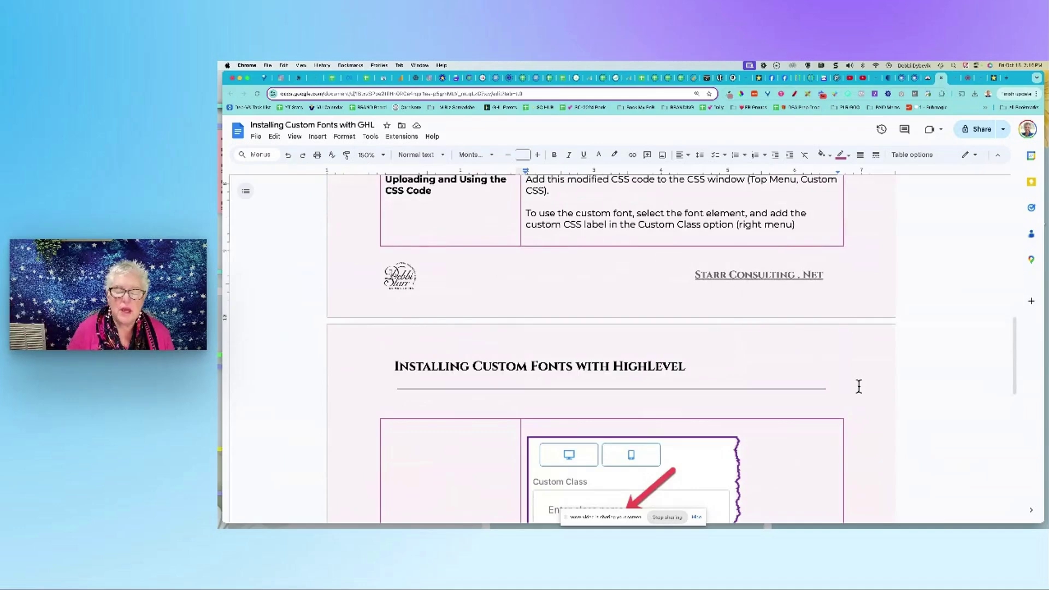
scroll(858, 386, "up", 2)
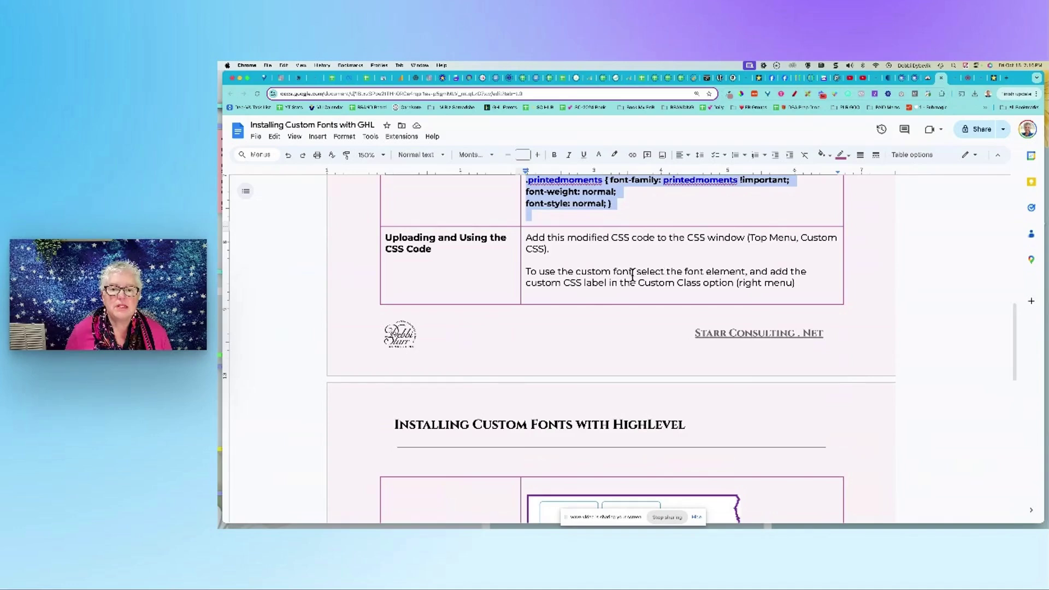
left_click_drag(635, 271, 748, 266)
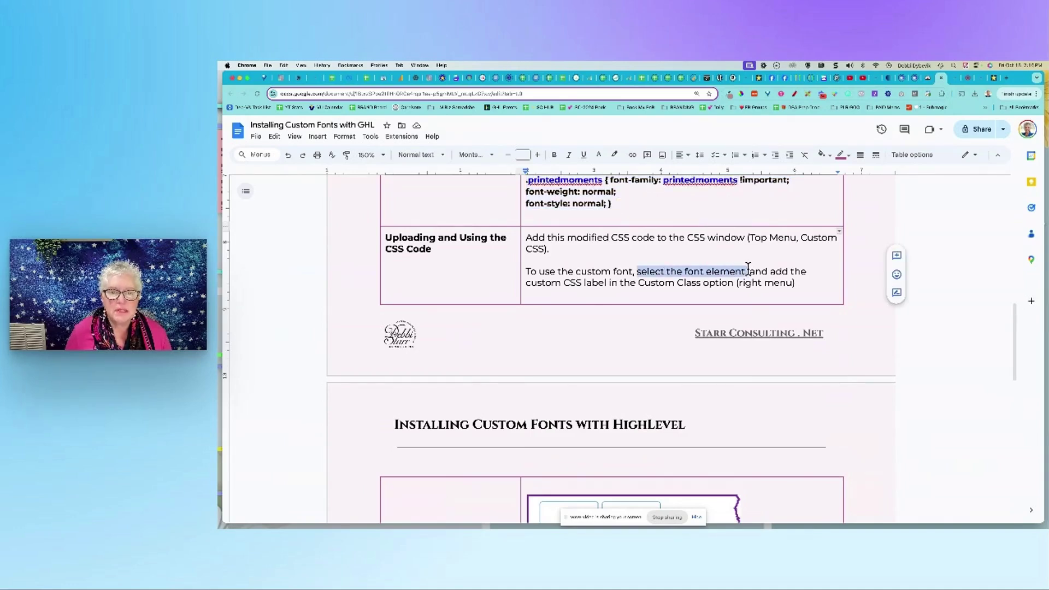
left_click_drag(562, 283, 605, 283)
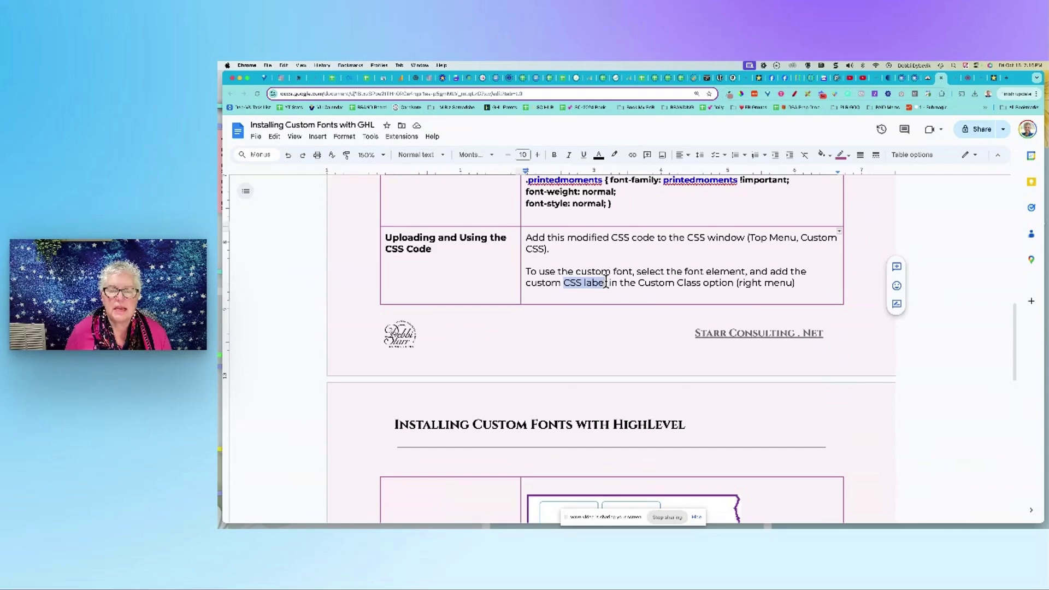
scroll(611, 295, "up", 3)
left_click(647, 310)
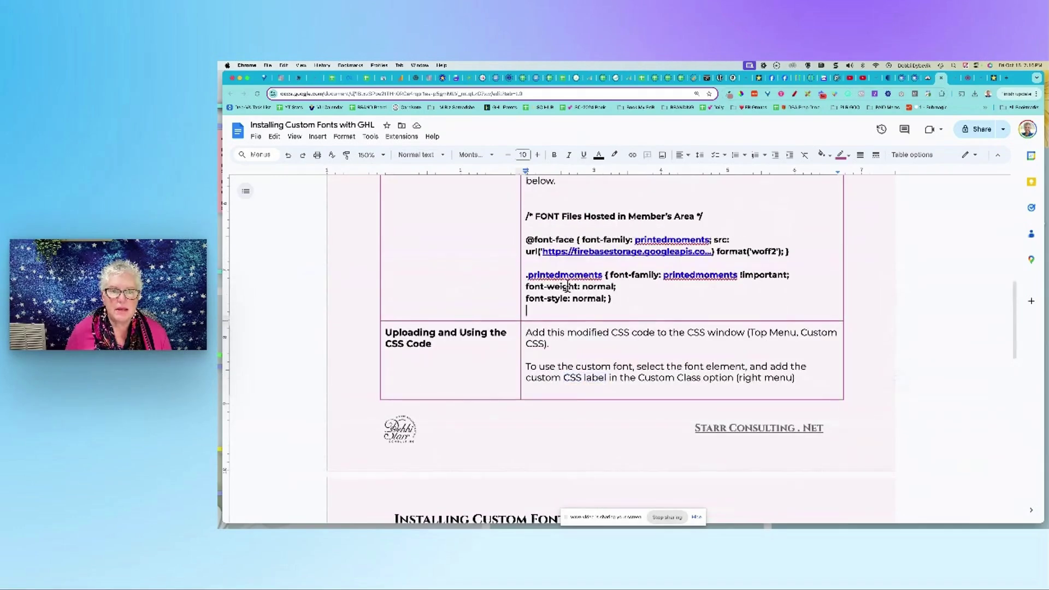
left_click_drag(581, 273, 596, 279)
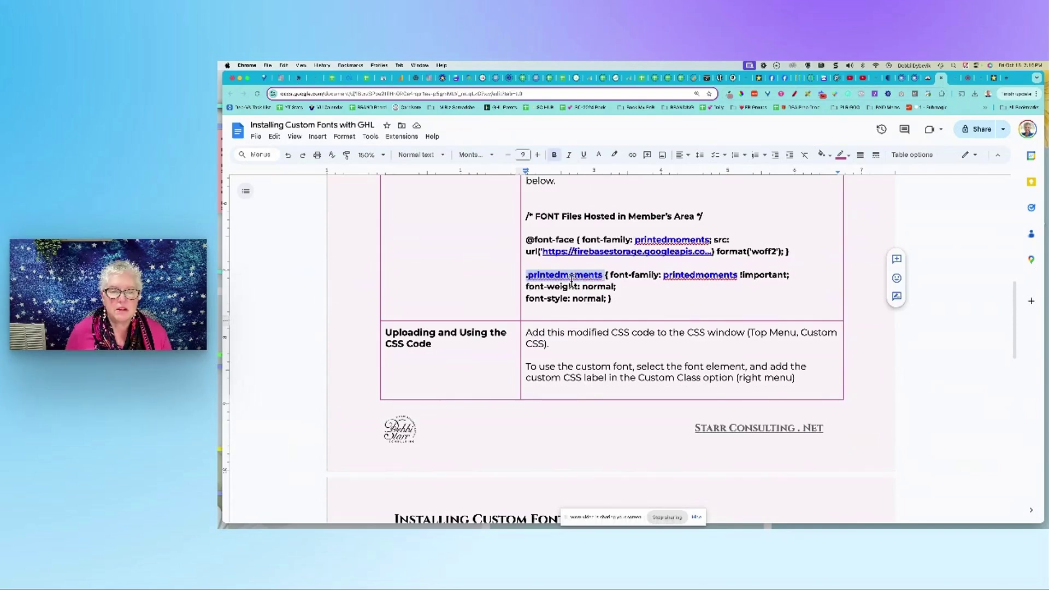
left_click(635, 298)
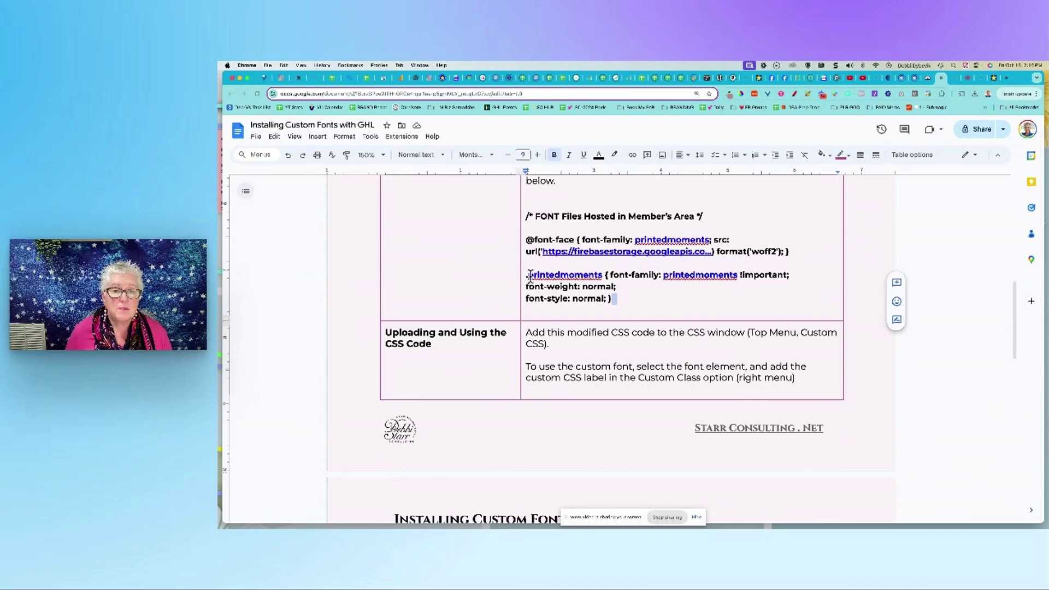
scroll(673, 298, "down", 5)
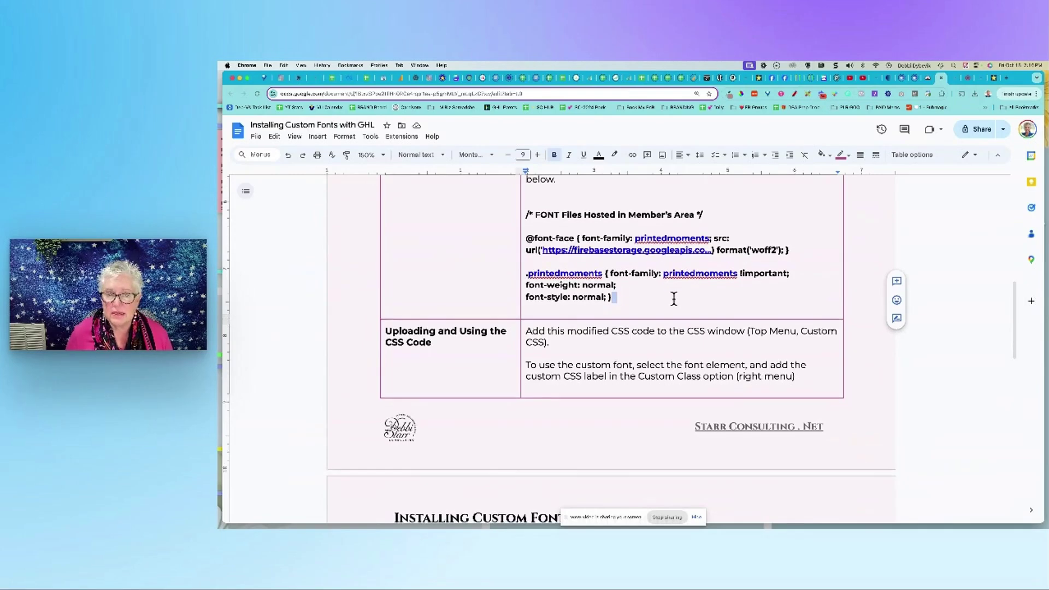
scroll(673, 298, "down", 1)
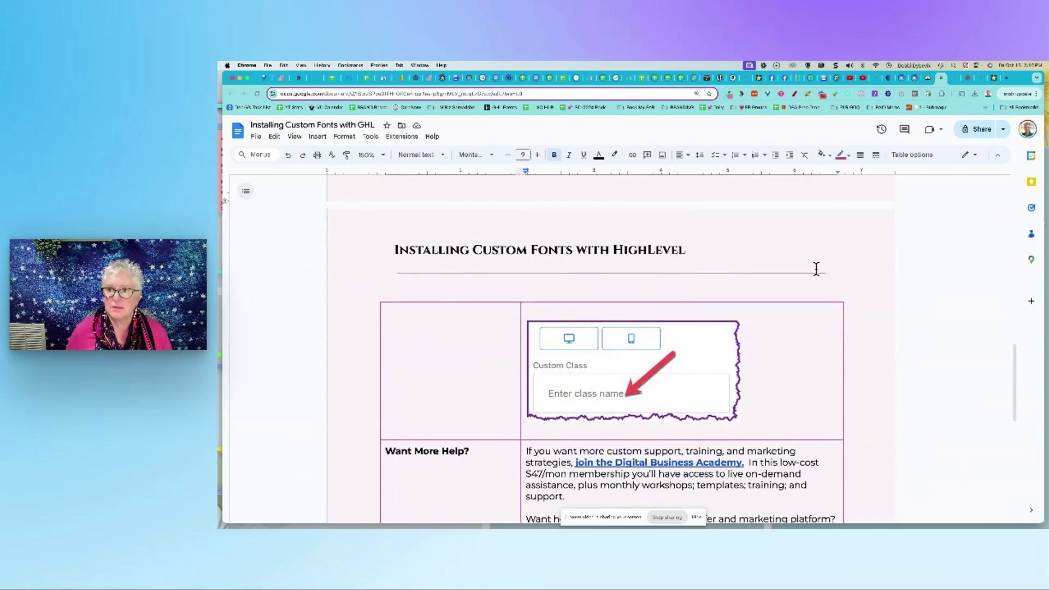
Step: Switch to the HighLevel page builder and apply the custom class printedmoments to the "Tired of struggling on your own?" headline
left_click(956, 82)
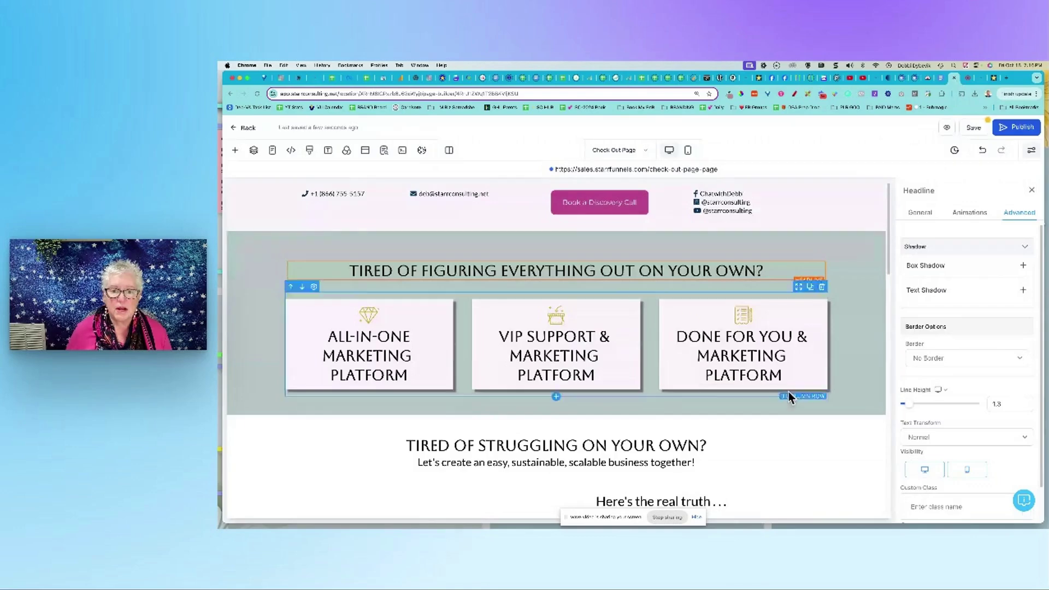
scroll(779, 374, "down", 3)
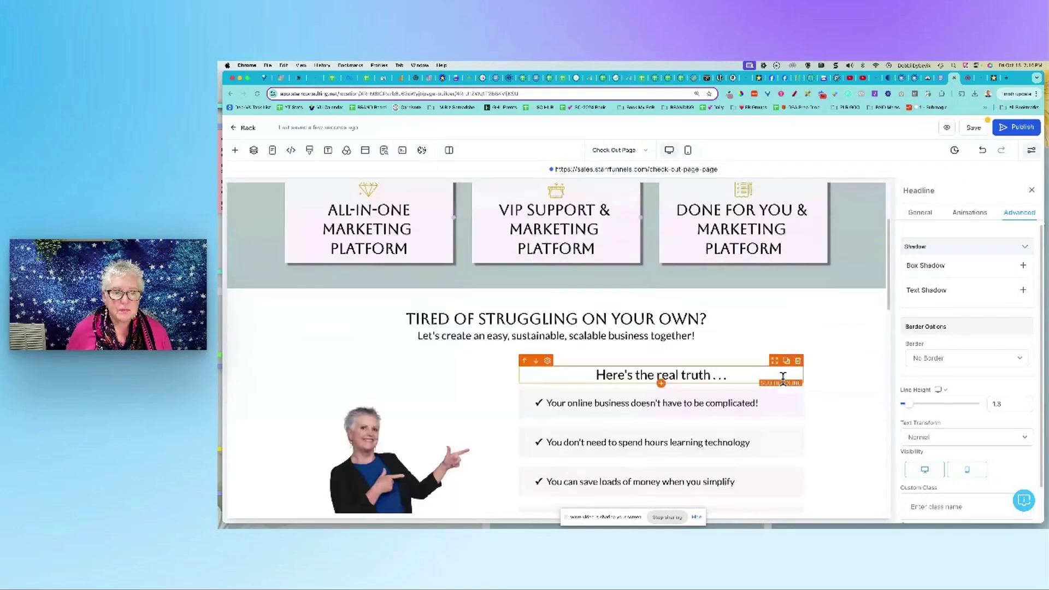
left_click(636, 314)
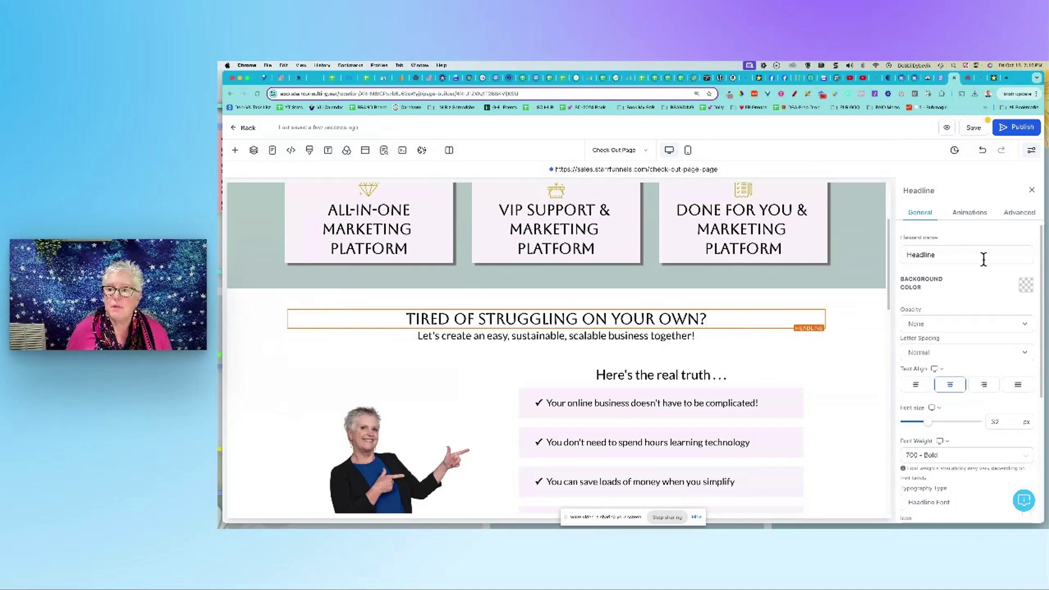
left_click(1020, 216)
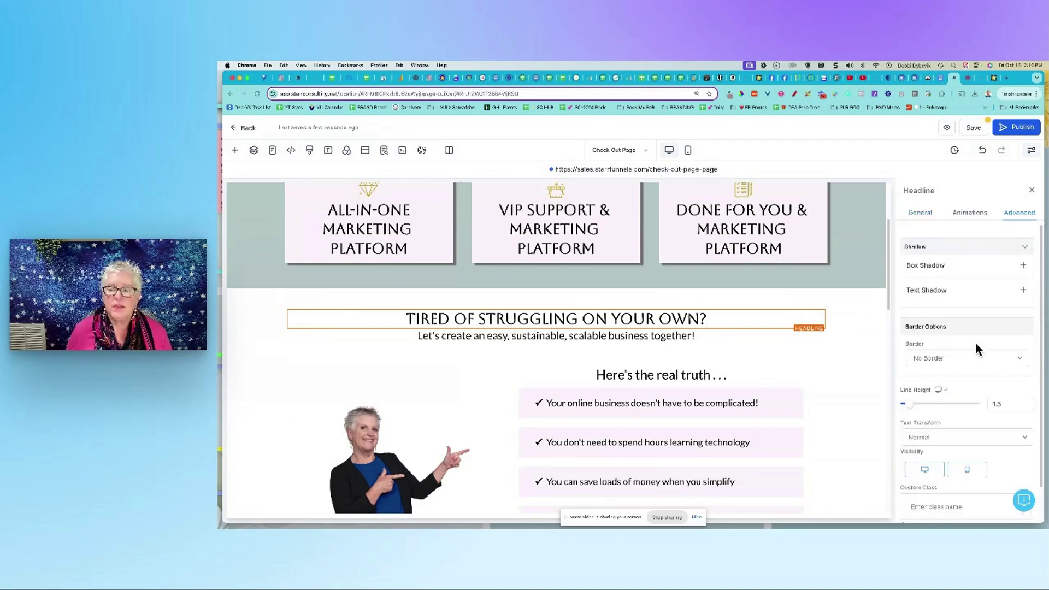
scroll(975, 341, "down", 1)
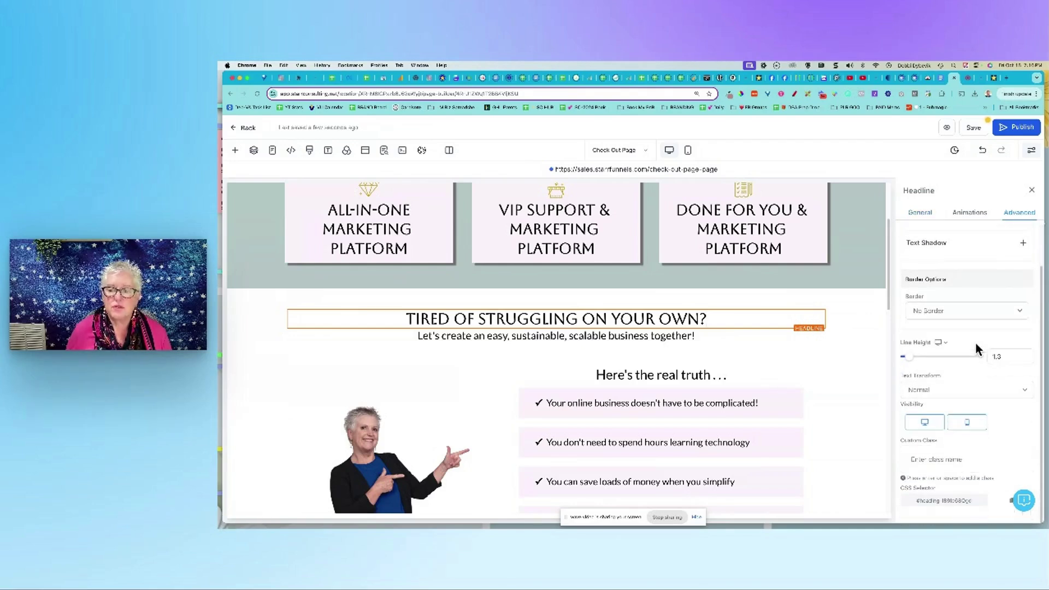
left_click(932, 457)
type("printedmoments")
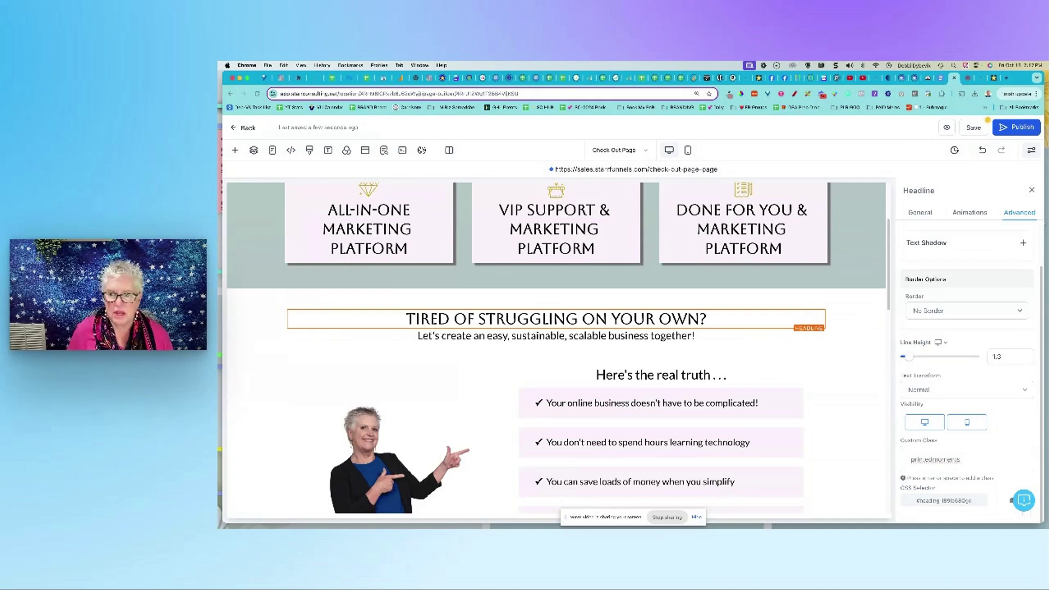
key("Return")
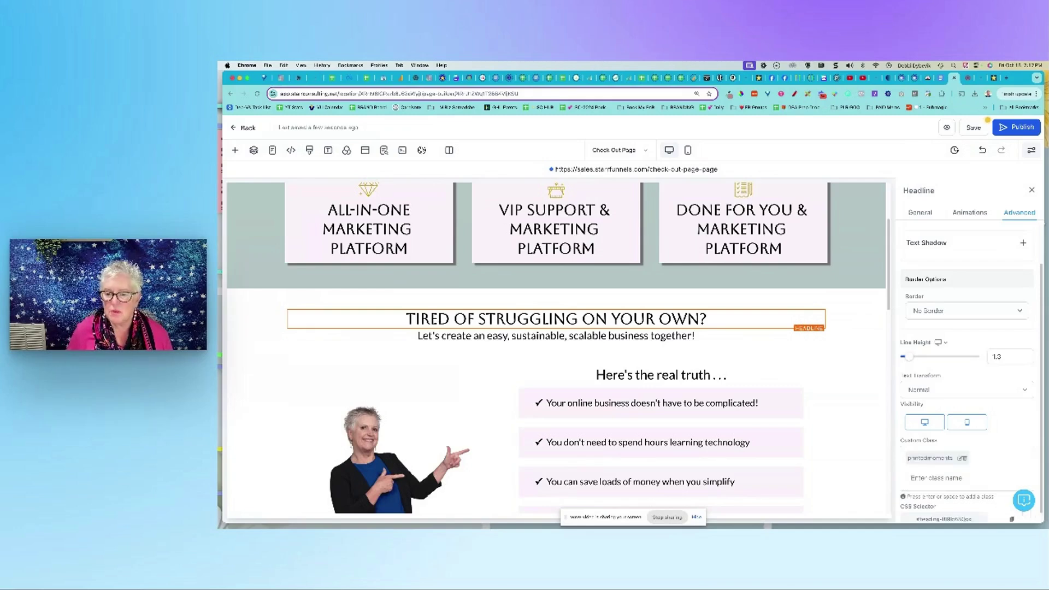
left_click(836, 367)
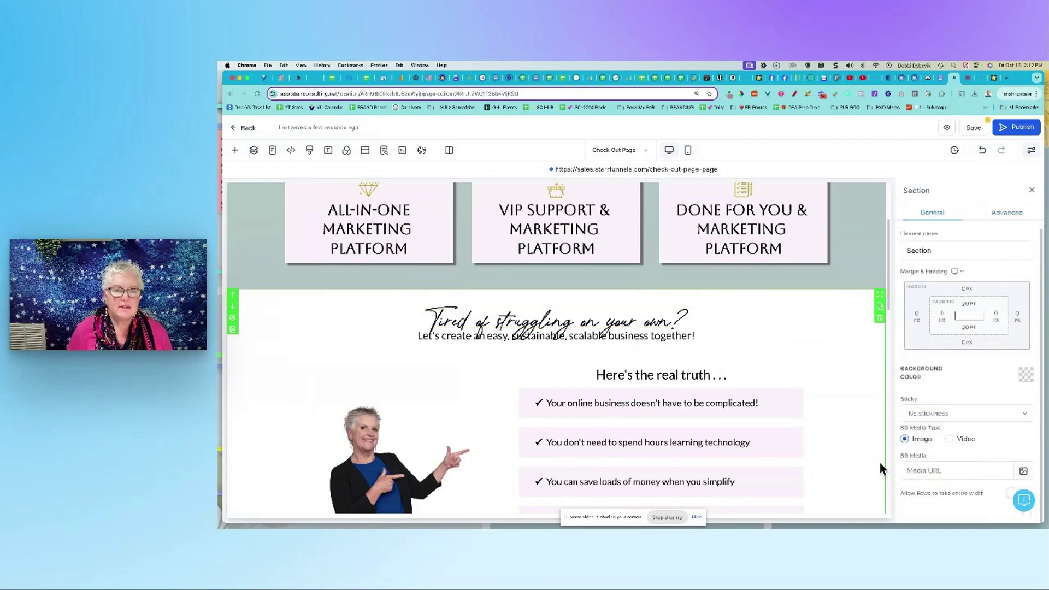
Step: Set the bottom margin of the "Tired of struggling on your own?" headline to 60 px and save the Check Out Page
left_click(701, 321)
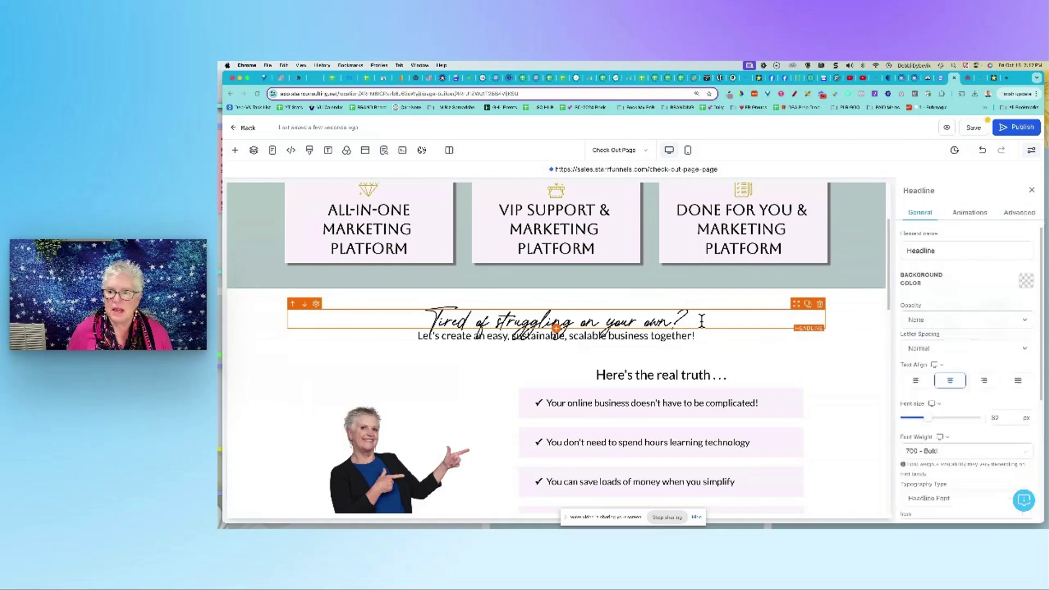
scroll(988, 385, "down", 3)
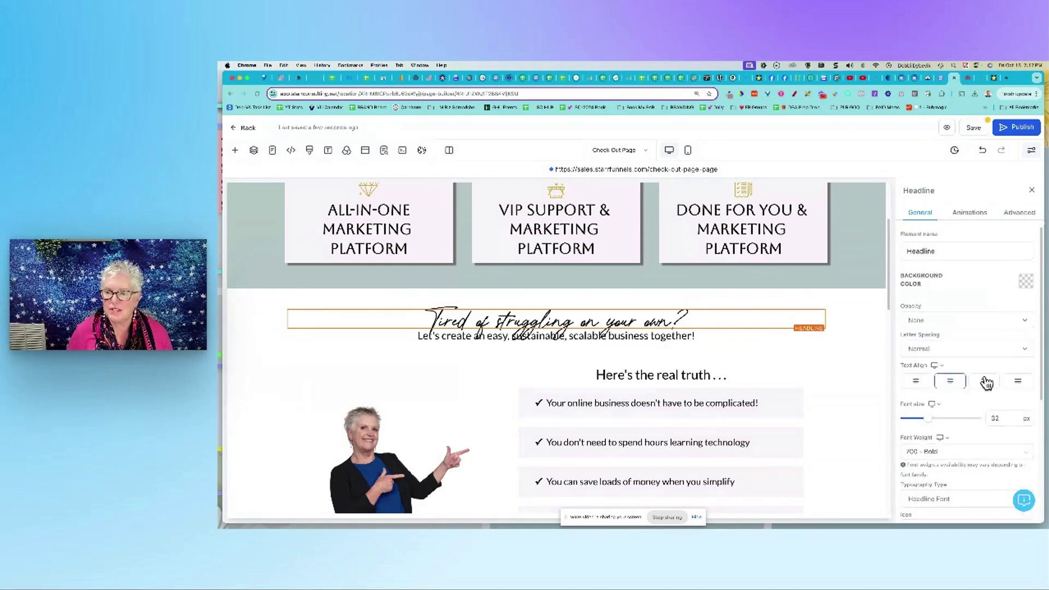
scroll(990, 393, "down", 2)
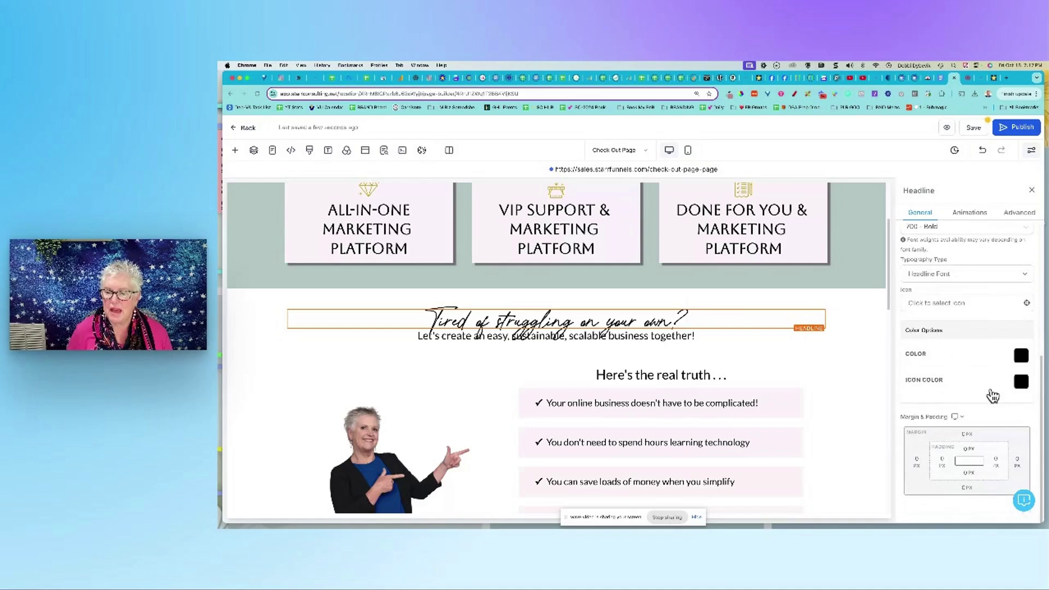
left_click(965, 486)
left_click(983, 448)
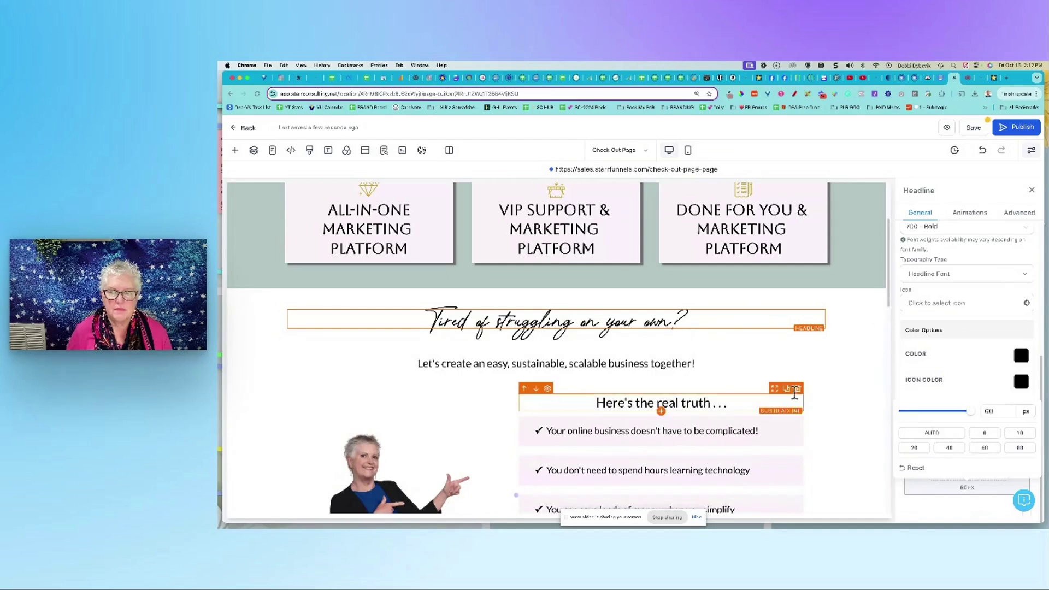
left_click(842, 371)
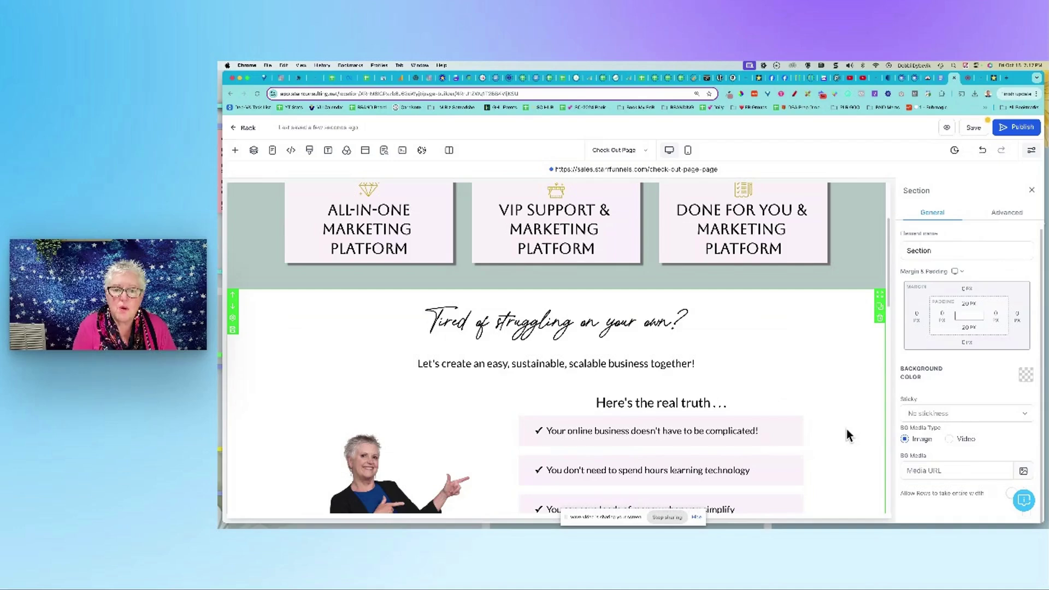
left_click(965, 127)
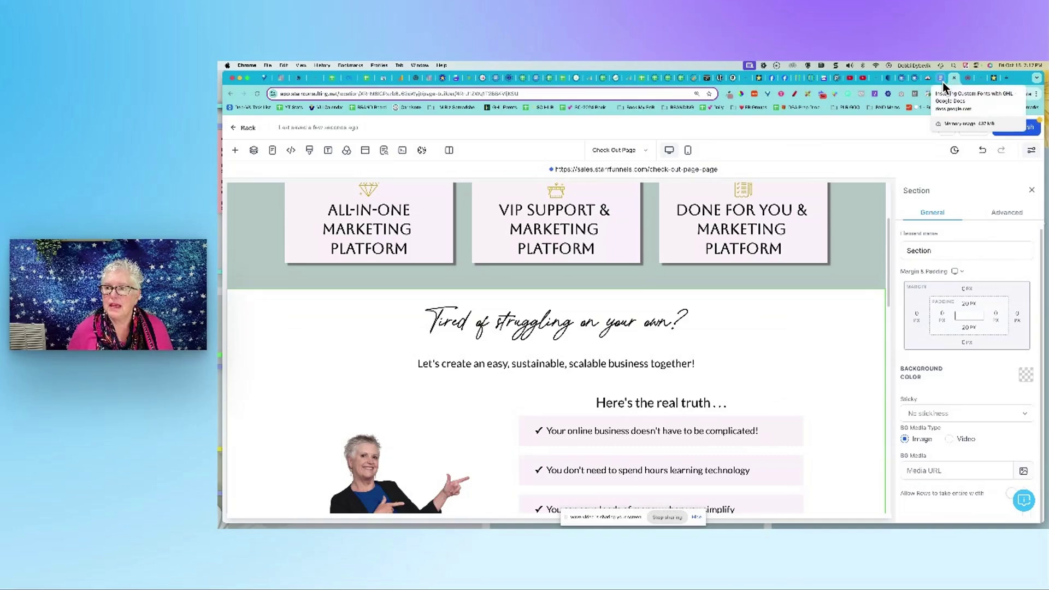
left_click(1019, 127)
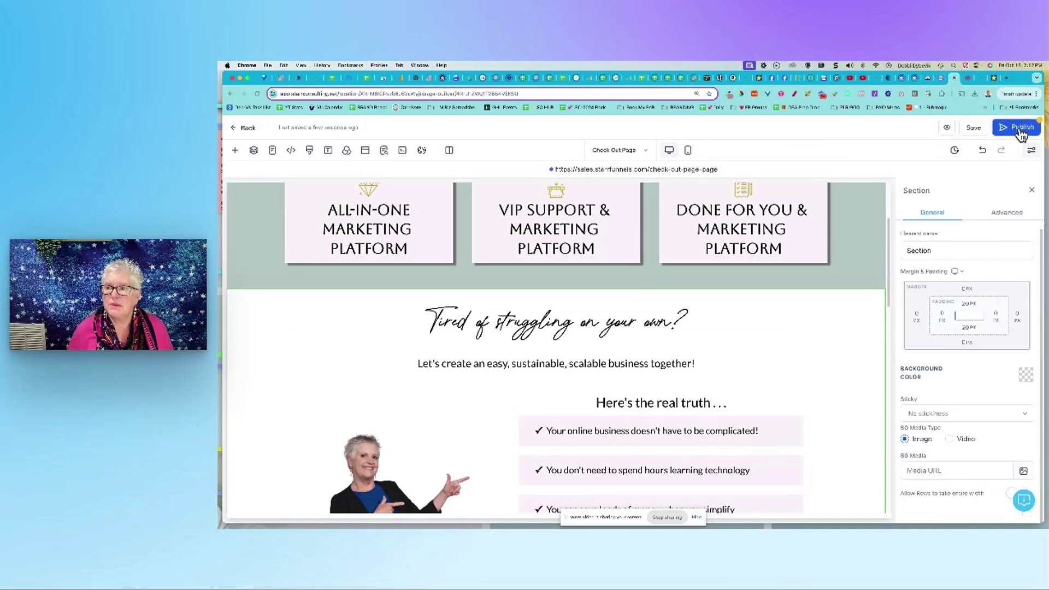
Step: Return to the Installing Custom Fonts with GHL document and review the instructions on uploading and using the CSS code and the Custom Class illustration
left_click(941, 81)
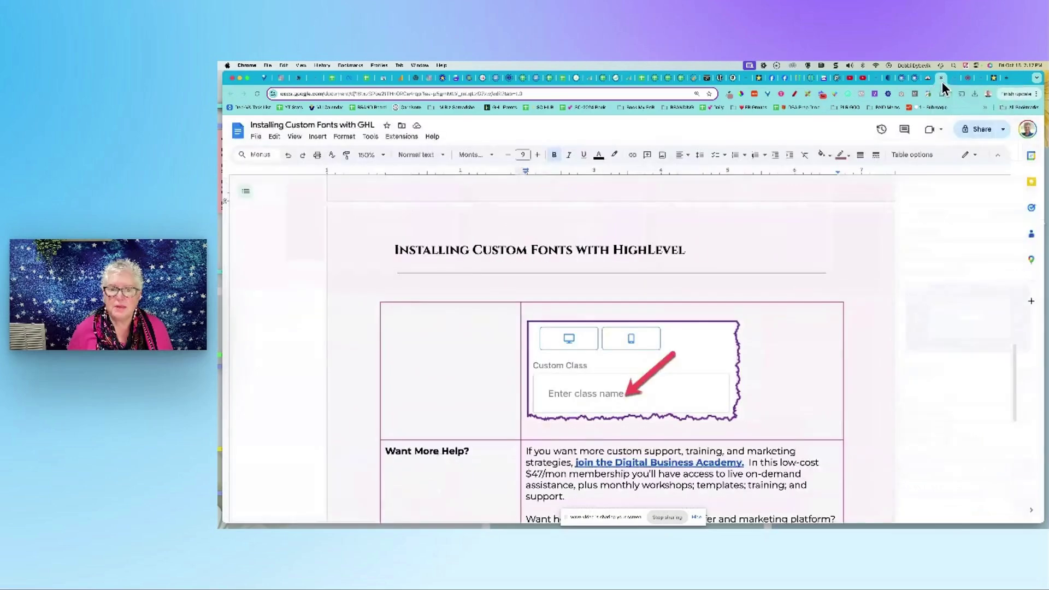
scroll(822, 384, "up", 4)
scroll(827, 386, "up", 3)
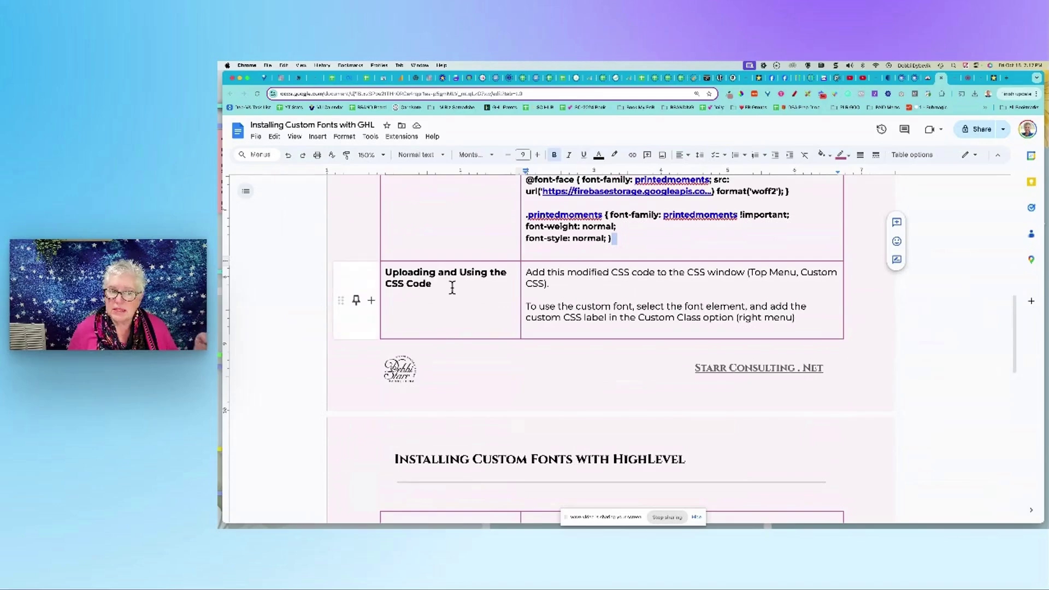
scroll(659, 297, "down", 3)
scroll(659, 298, "down", 1)
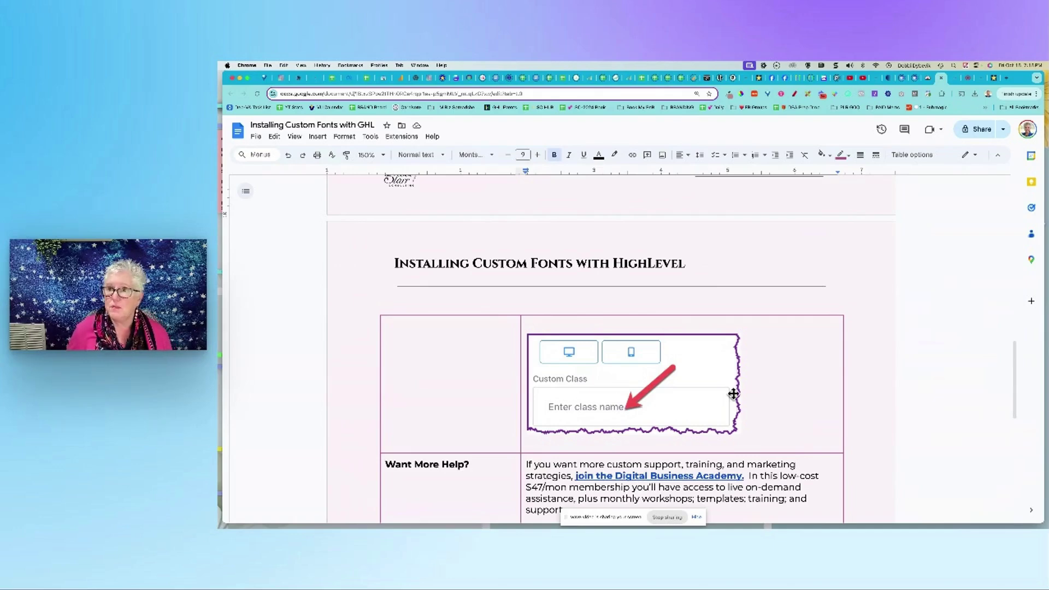
left_click(970, 83)
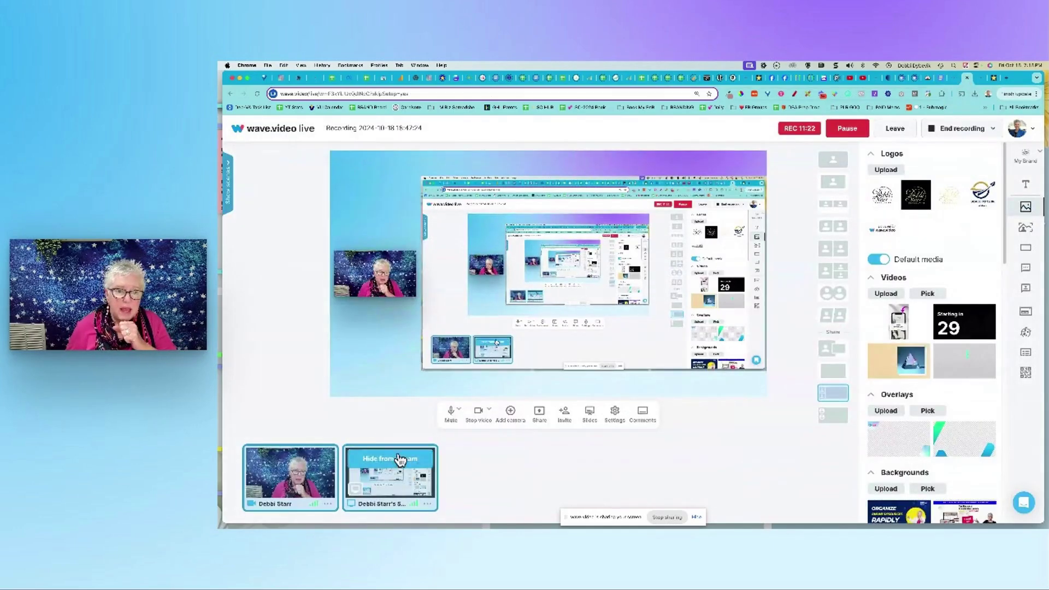